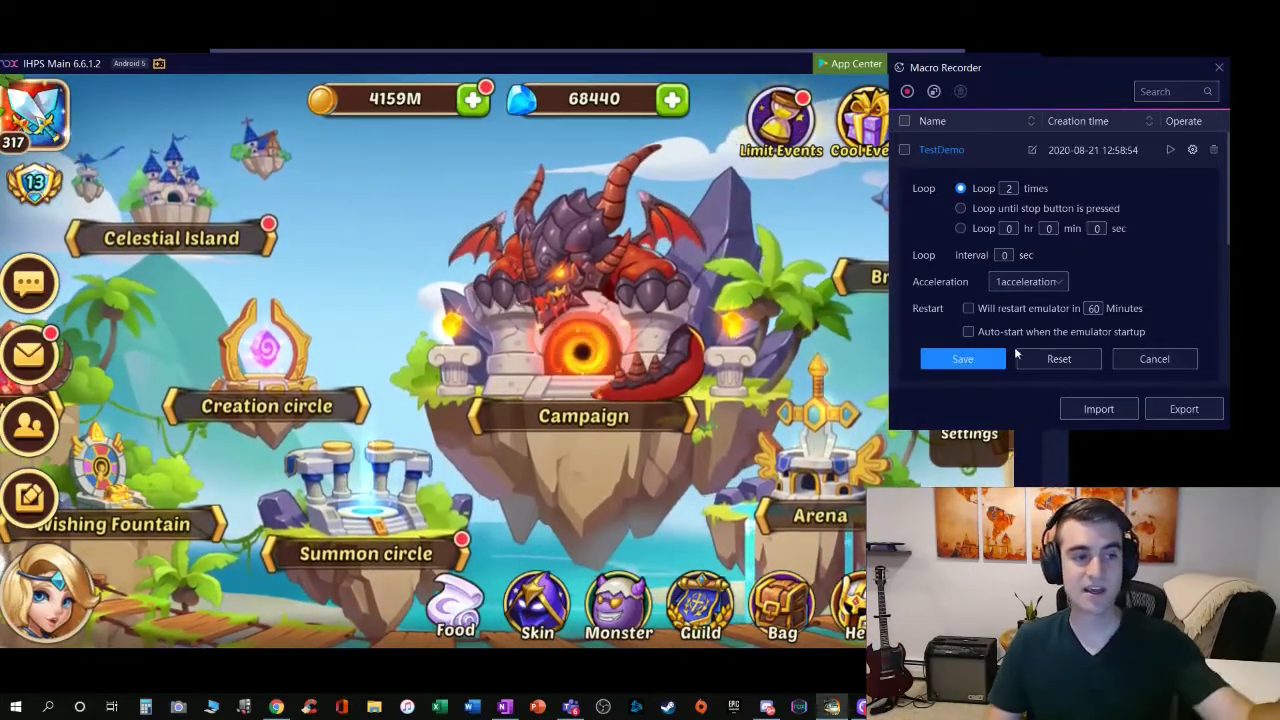
Save TestDemo's 2-time loop setting and close the loop panel.
left_click(960, 360)
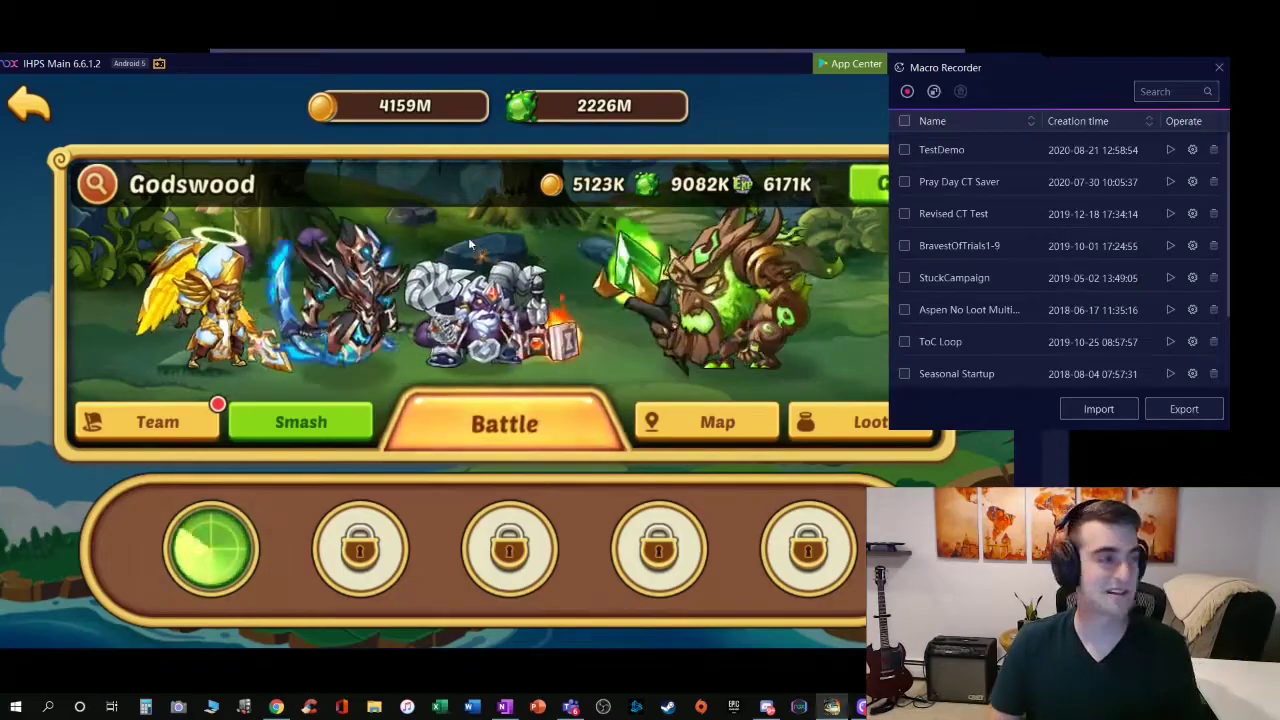
Go back from the Godswood stage screen to the main island map.
left_click(28, 104)
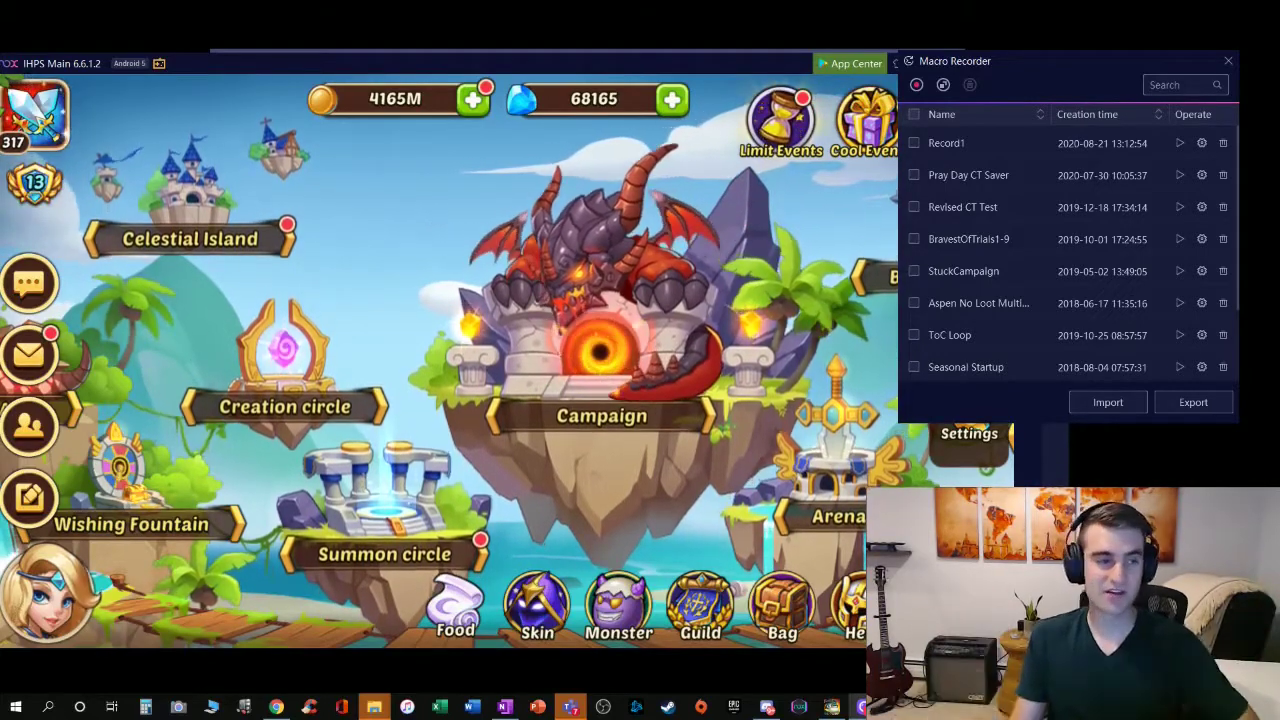
Swipe the island map left, then back right to show Campaign and Arena.
left_click_drag(817, 372, 500, 348)
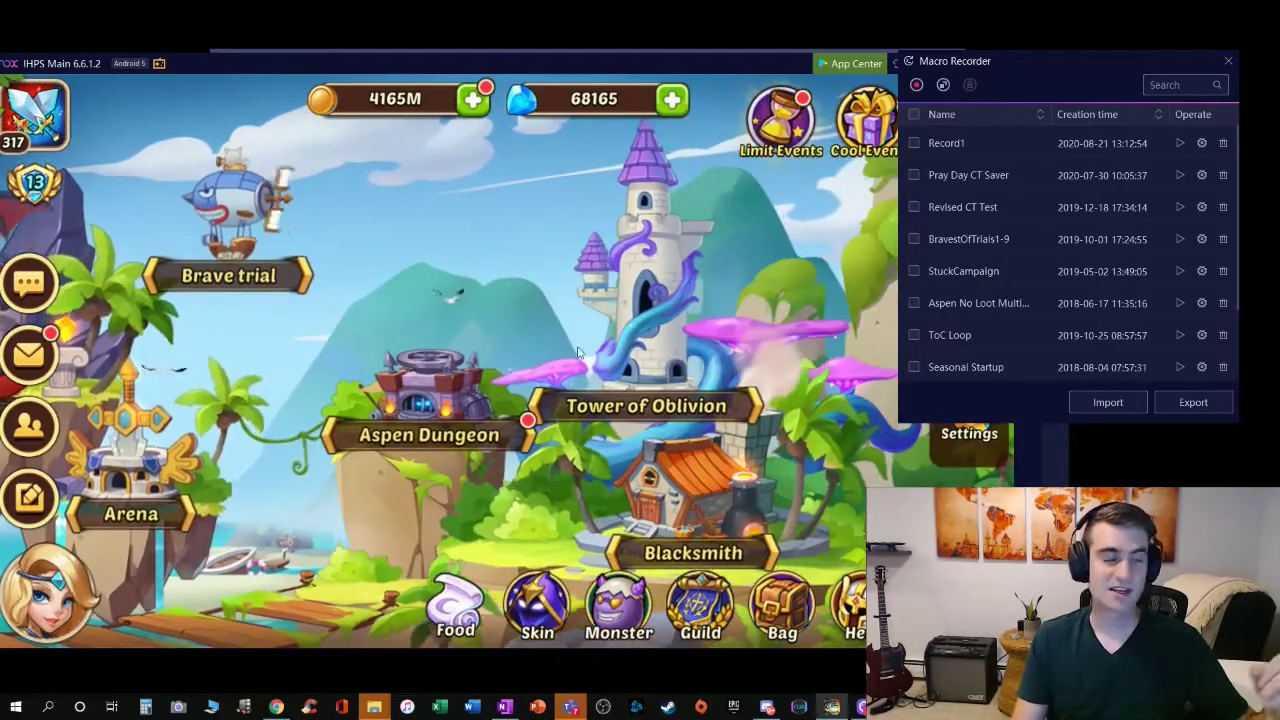
left_click_drag(350, 355, 594, 362)
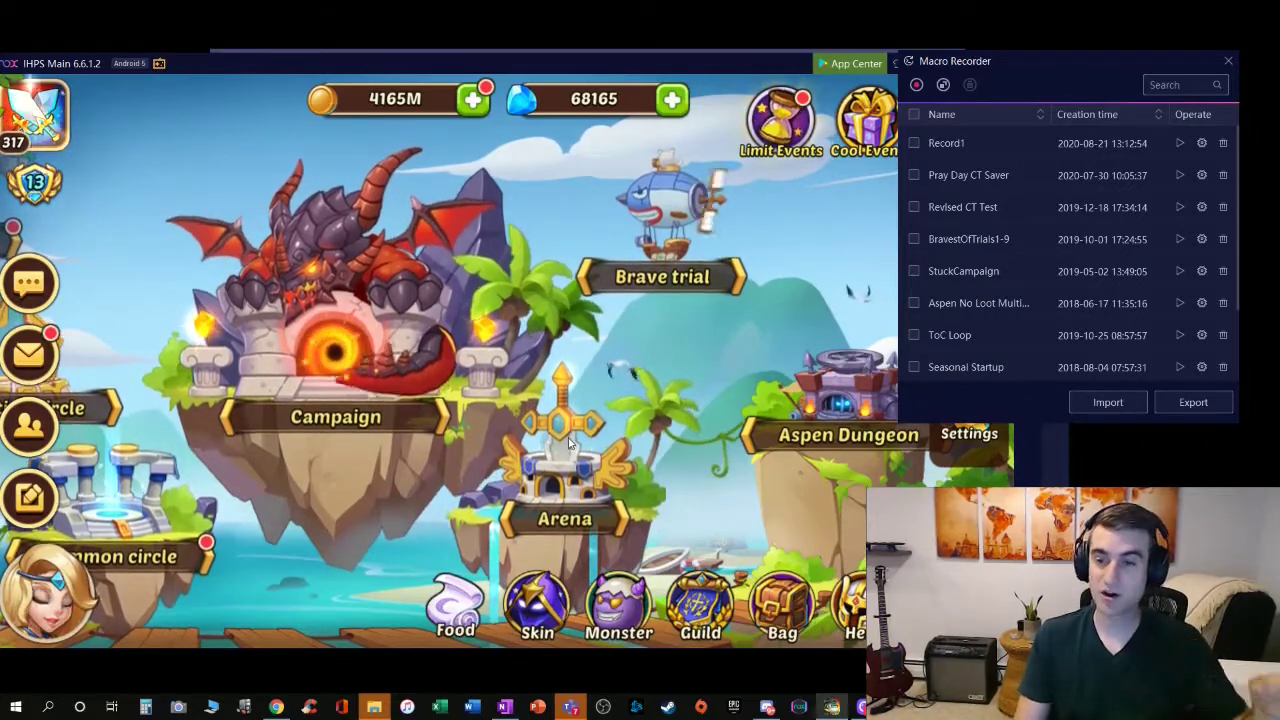
left_click(1201, 143)
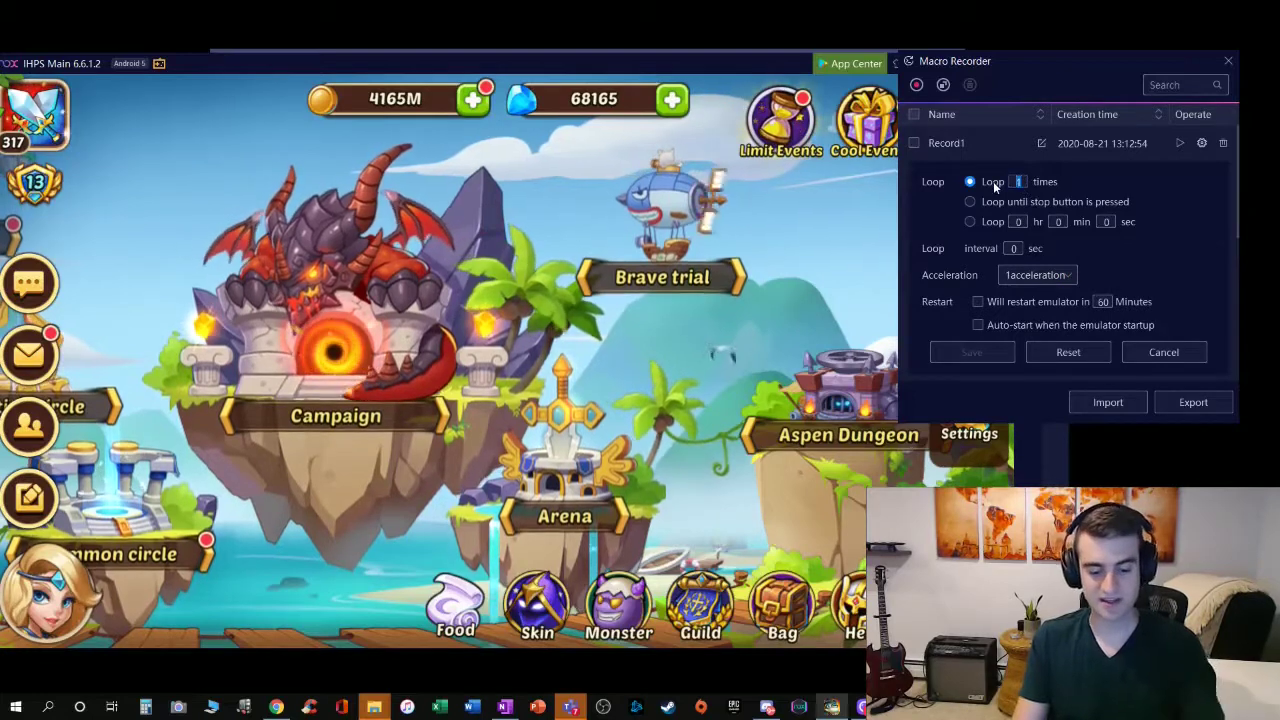
type("100")
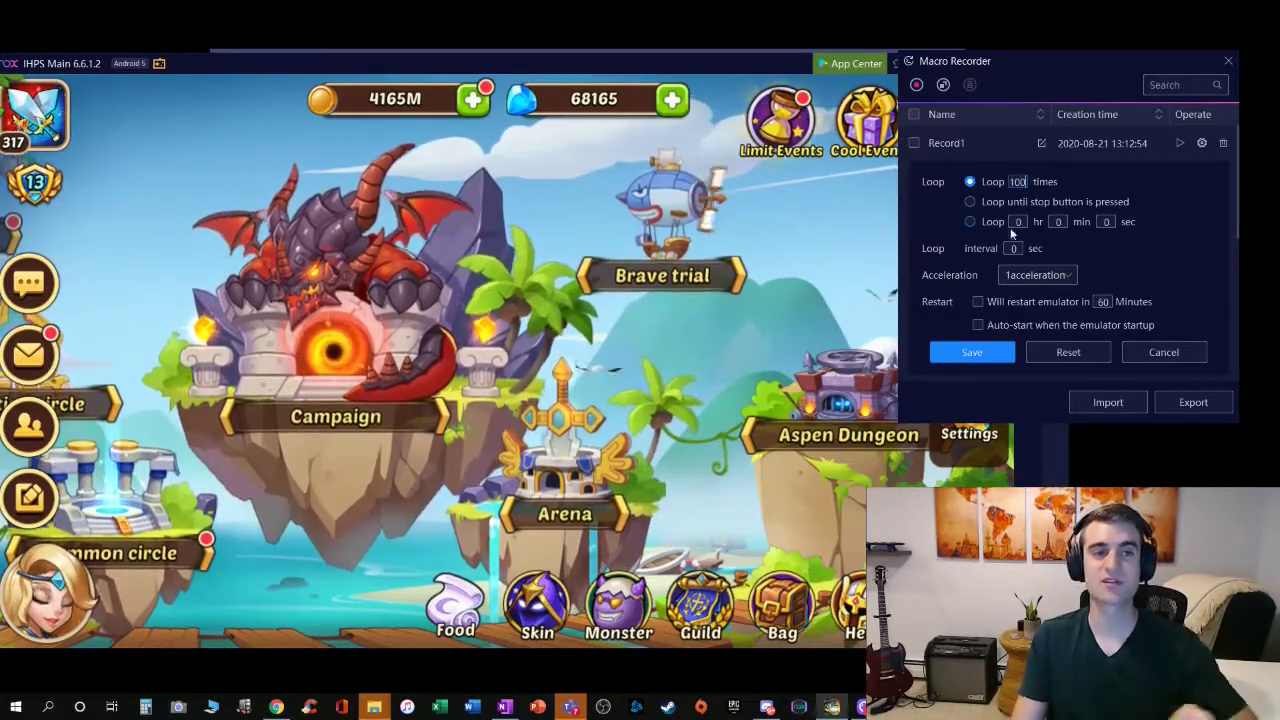
left_click(1180, 352)
scroll(953, 255, "down", 3)
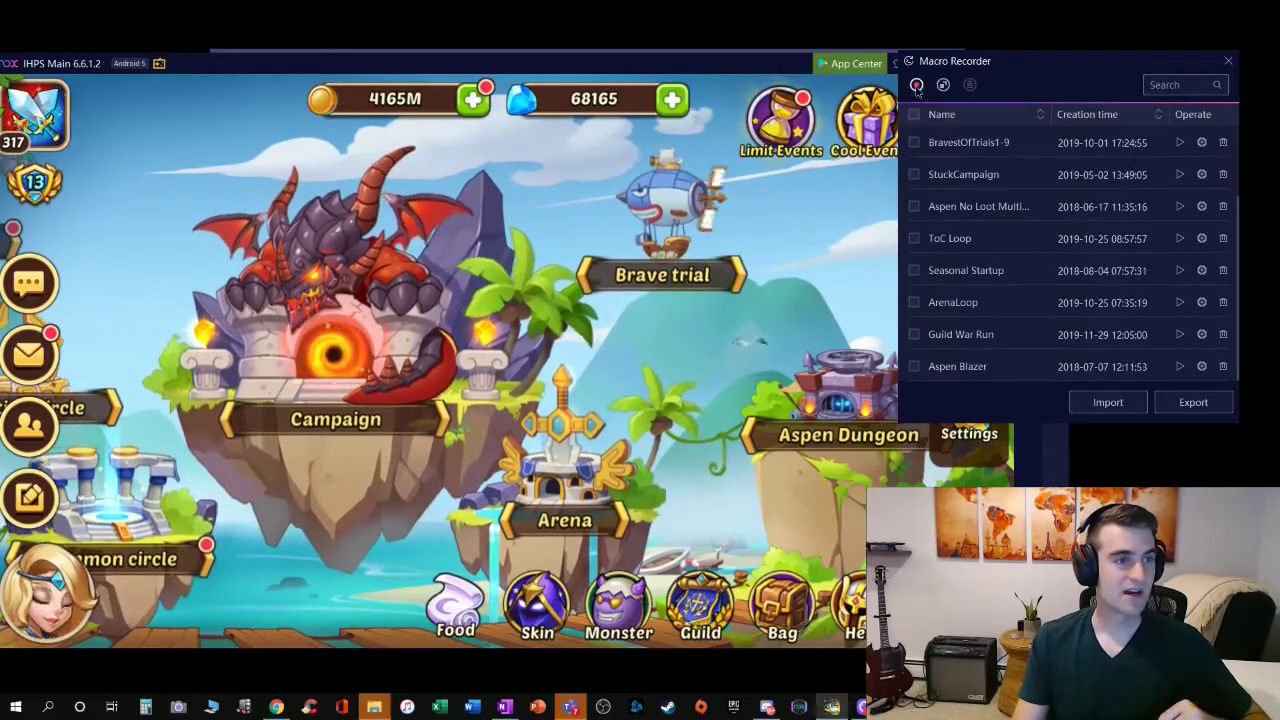
Start recording a new macro and collect the Godswood campaign stage rewards.
left_click(916, 86)
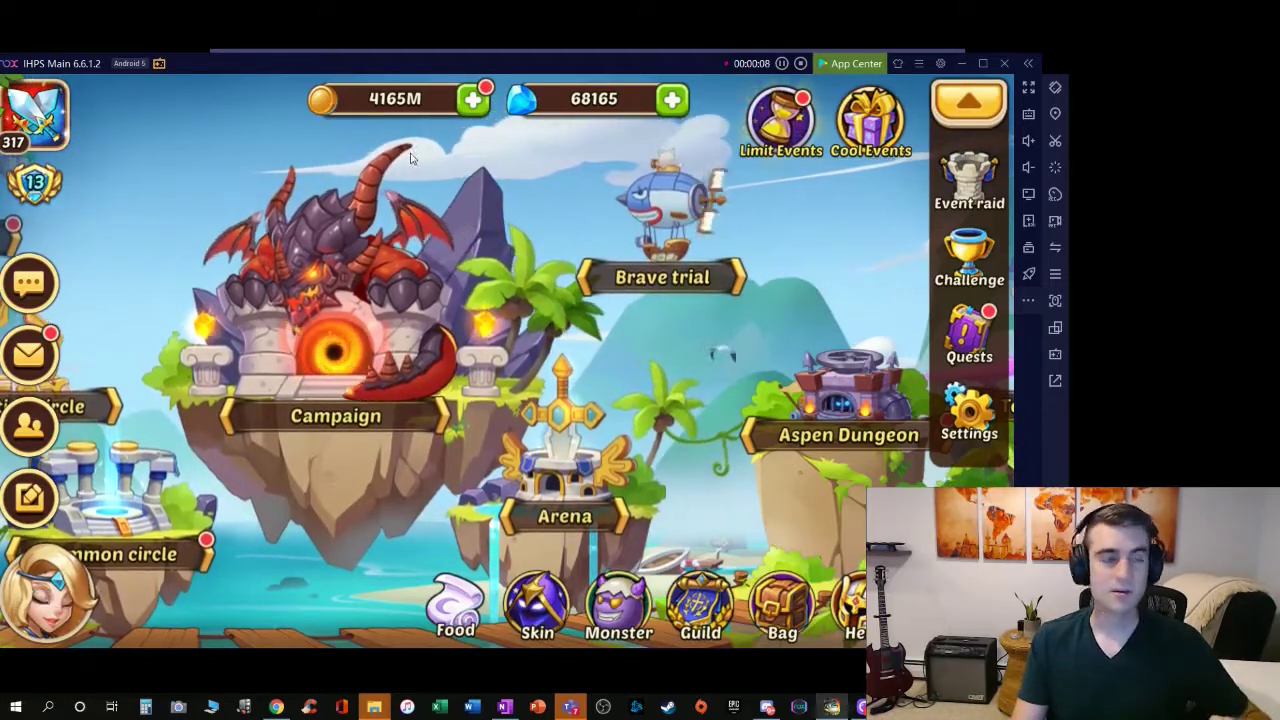
left_click(378, 263)
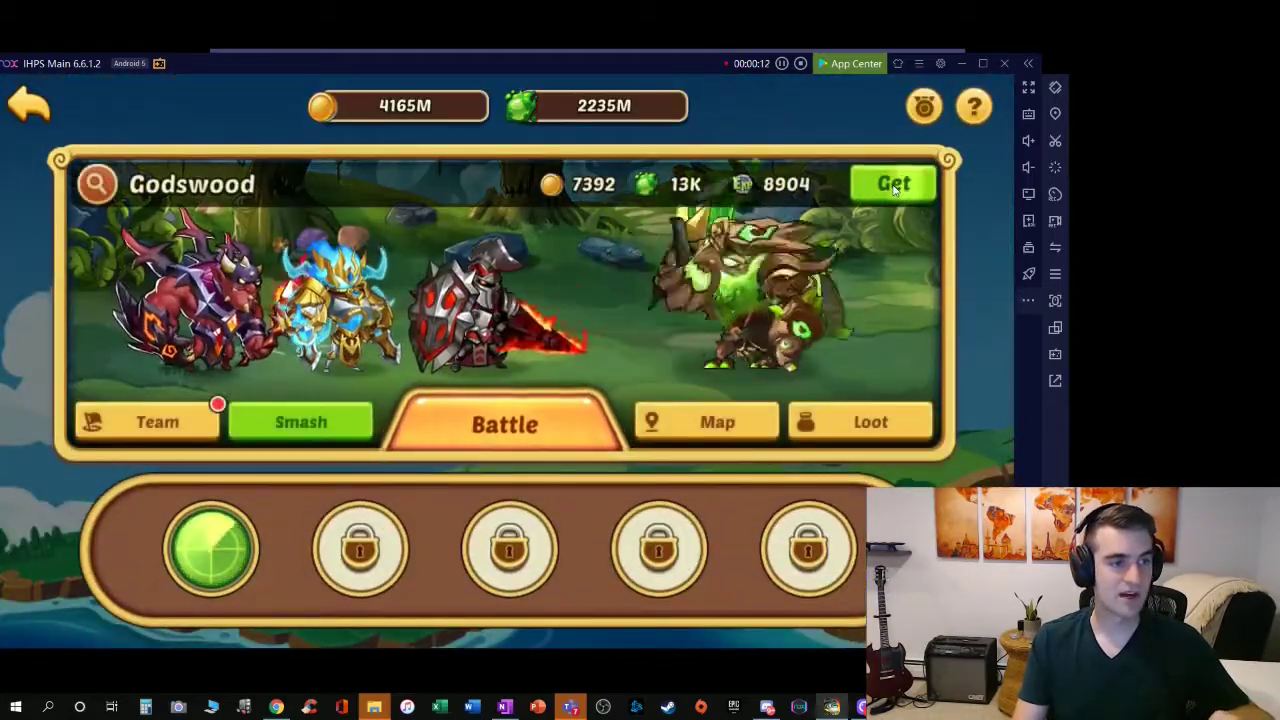
left_click(893, 185)
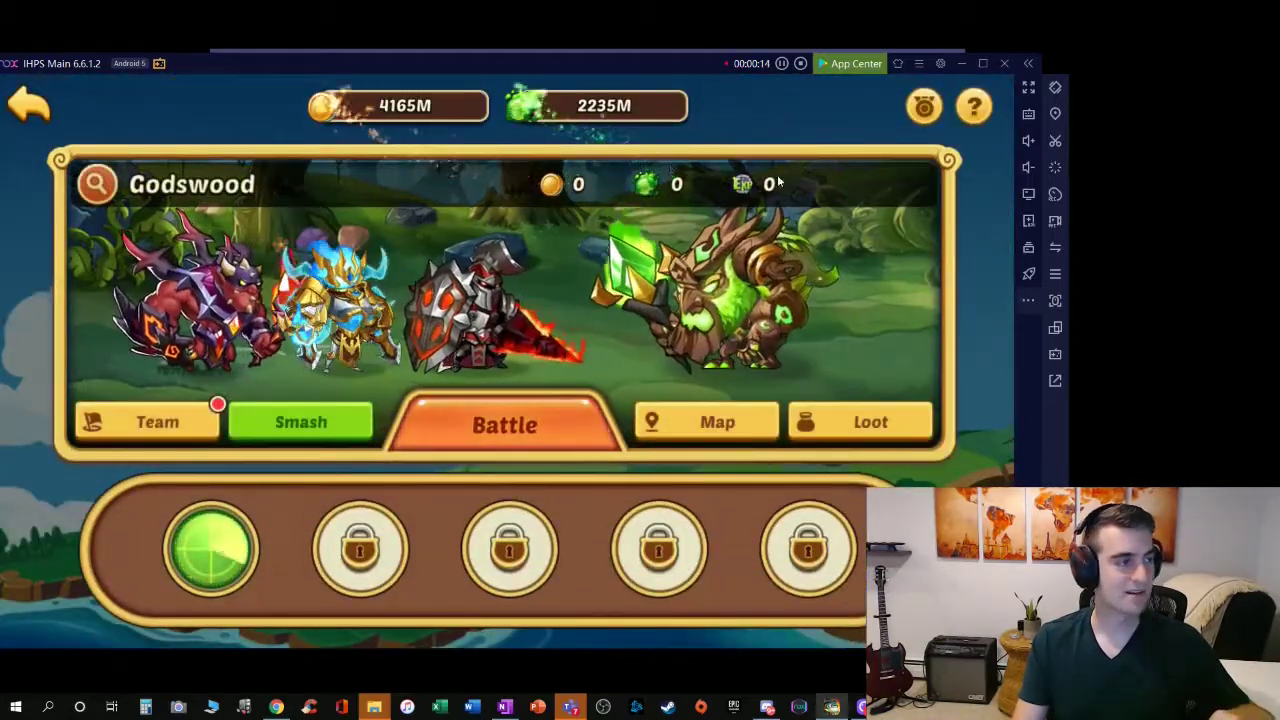
key("Escape")
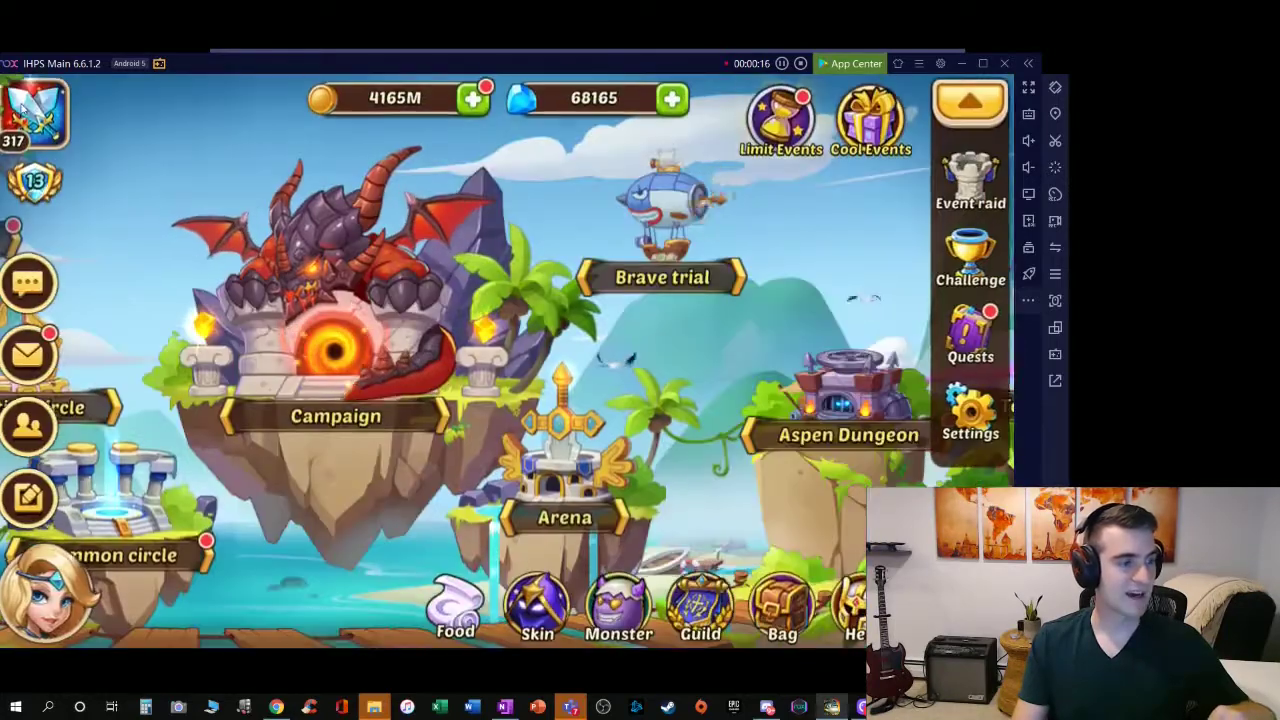
Enter the Crystal Crown League arena and win a fight against the first rival.
left_click(566, 494)
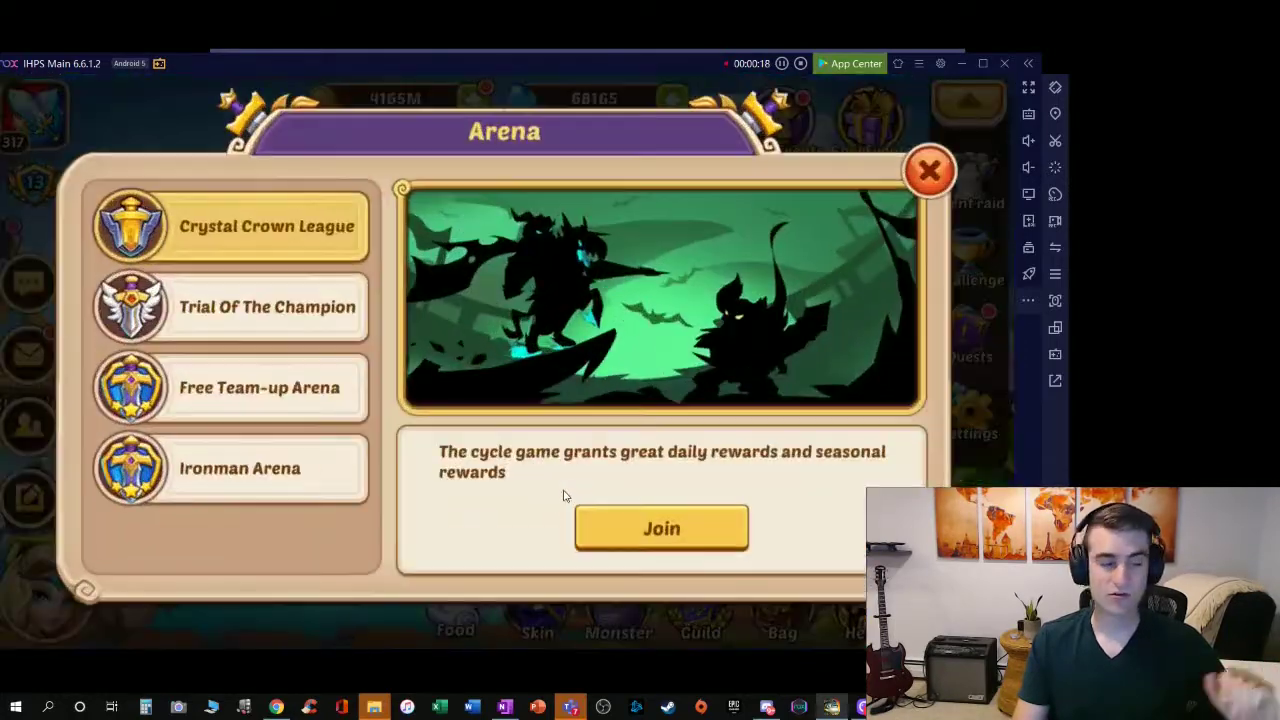
left_click(662, 530)
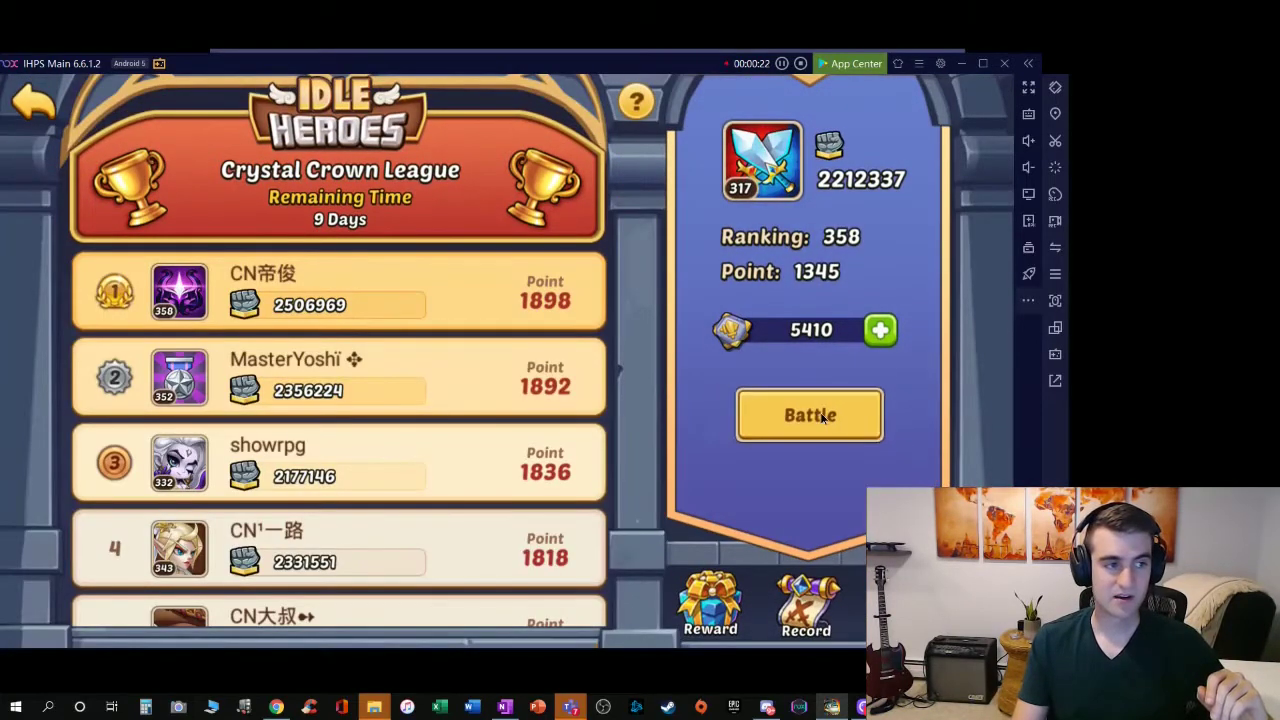
left_click(822, 418)
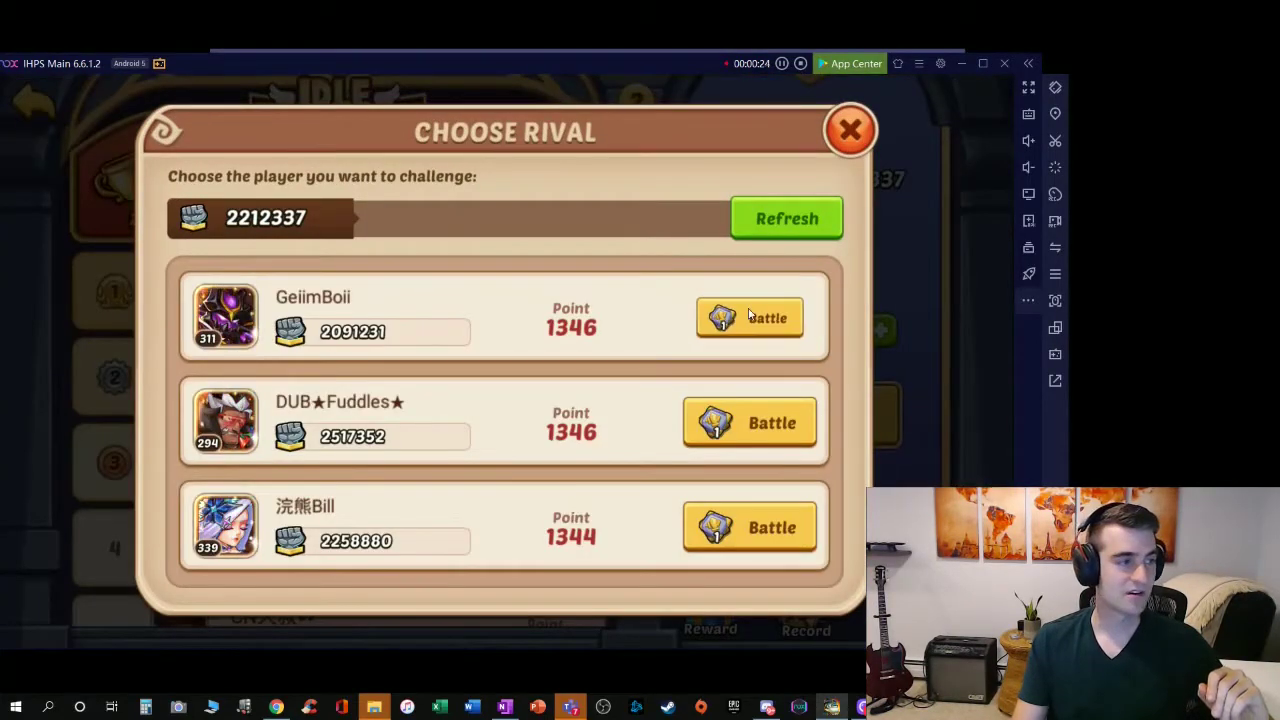
left_click(748, 317)
left_click(812, 312)
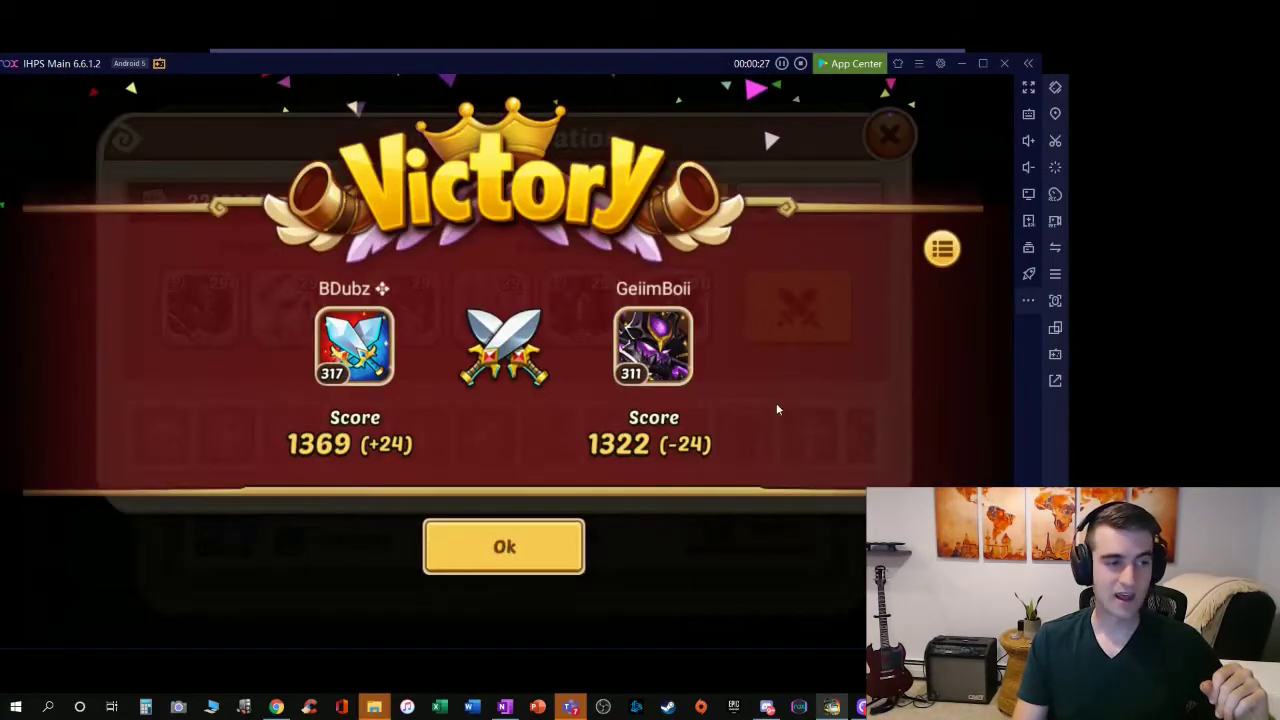
left_click(777, 409)
Fight two more arena rivals, a defeat then a victory, dismissing each result.
left_click(780, 412)
left_click(769, 317)
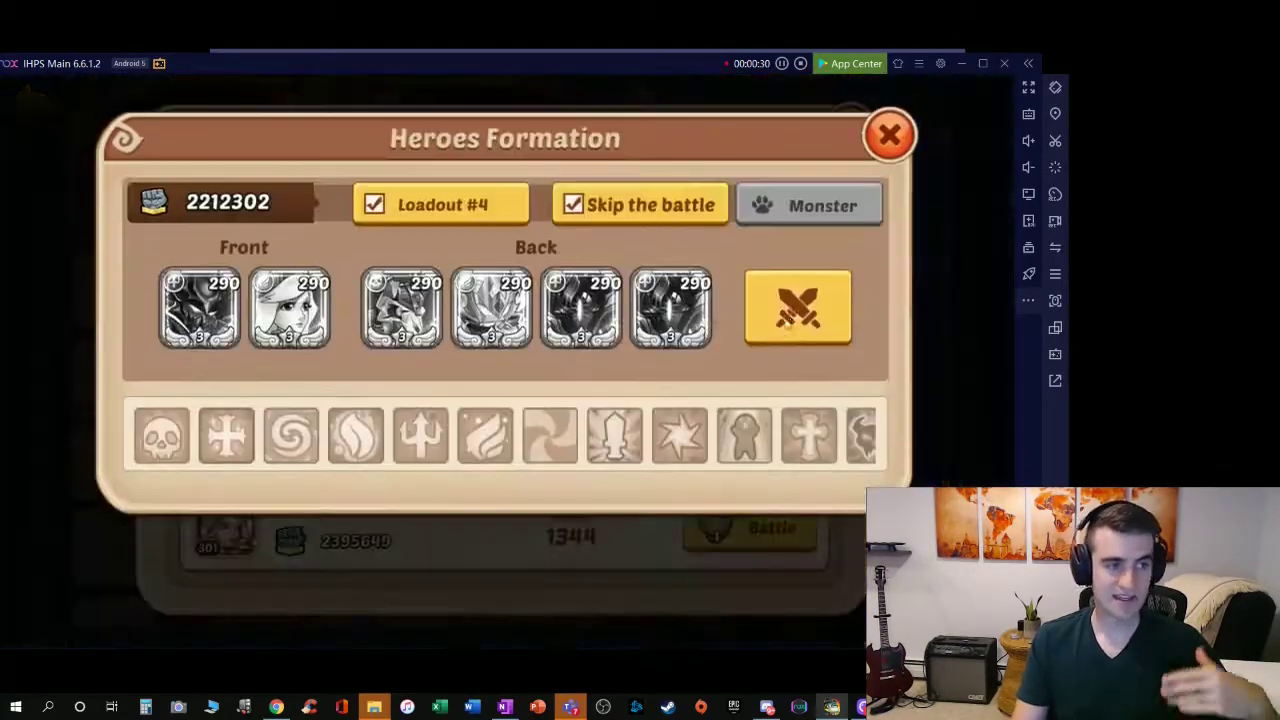
left_click(807, 320)
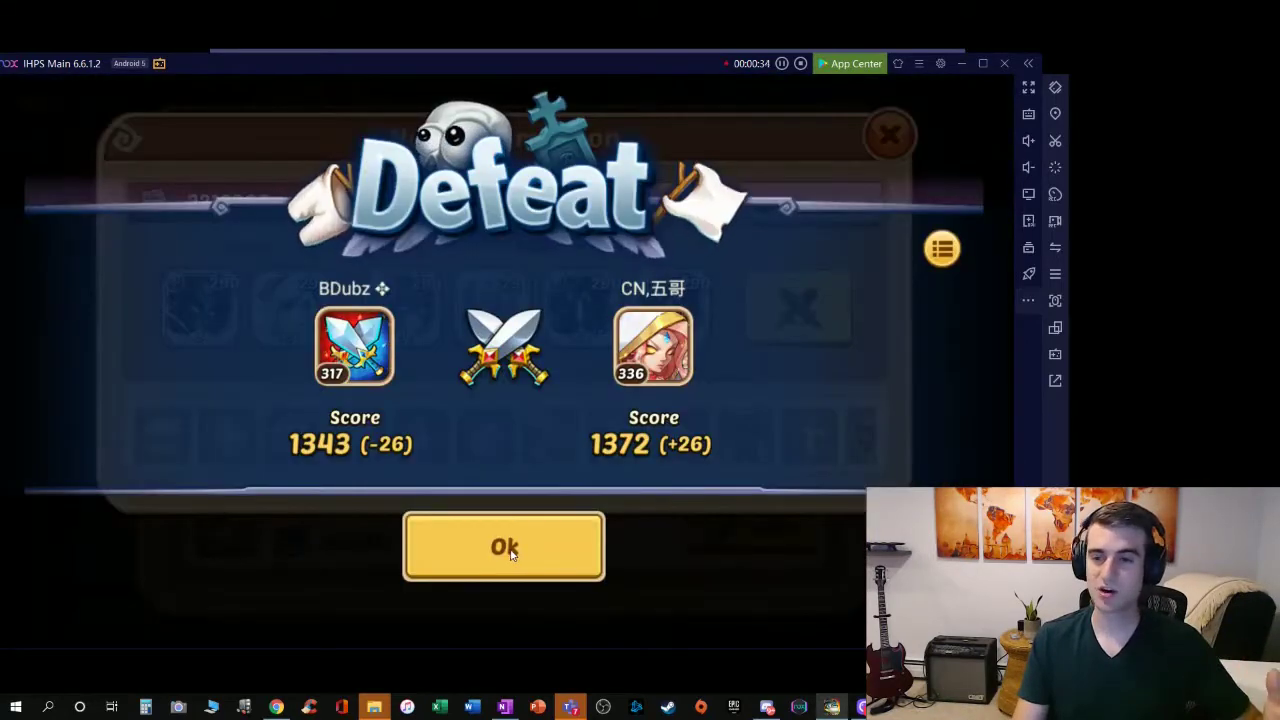
left_click(505, 548)
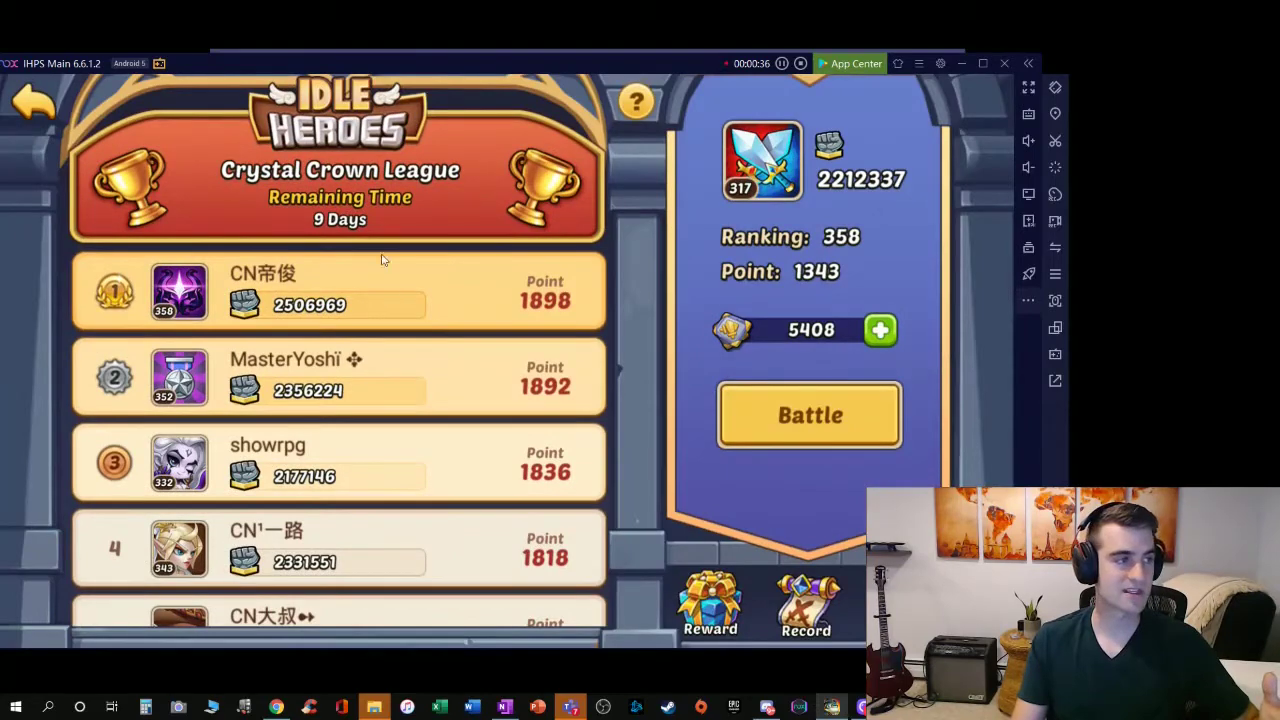
left_click(778, 428)
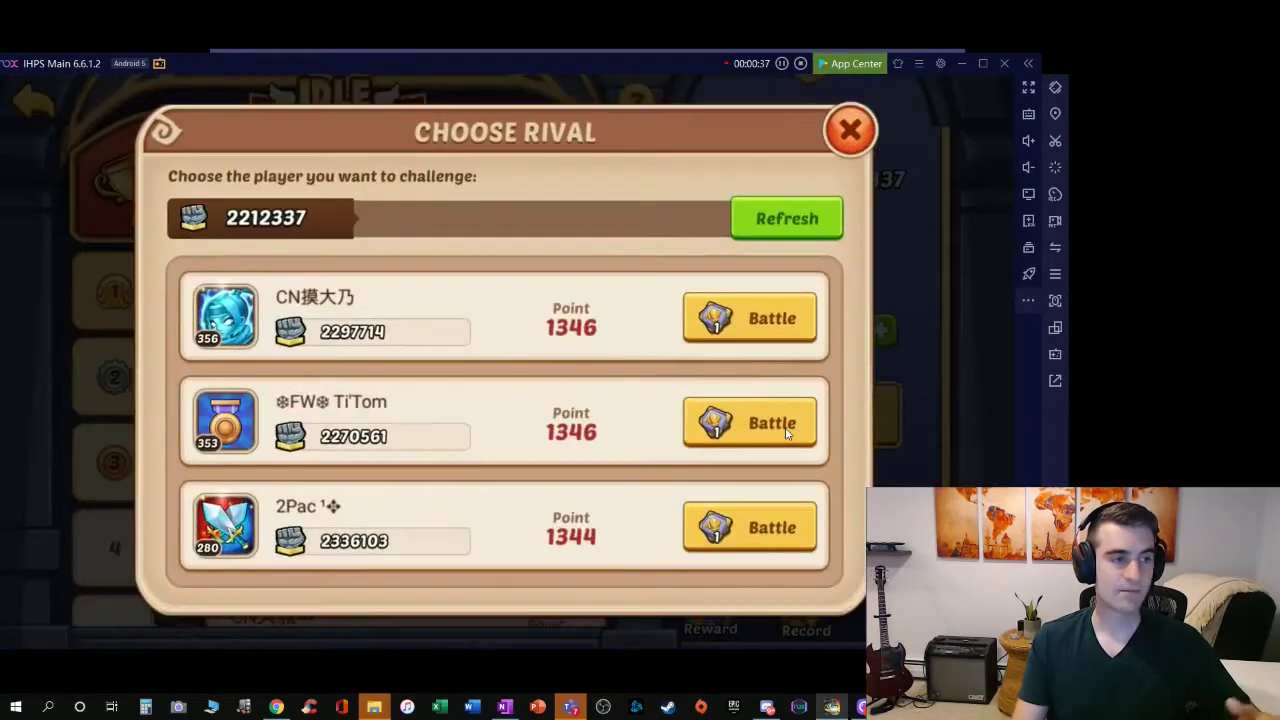
left_click(748, 320)
left_click(762, 318)
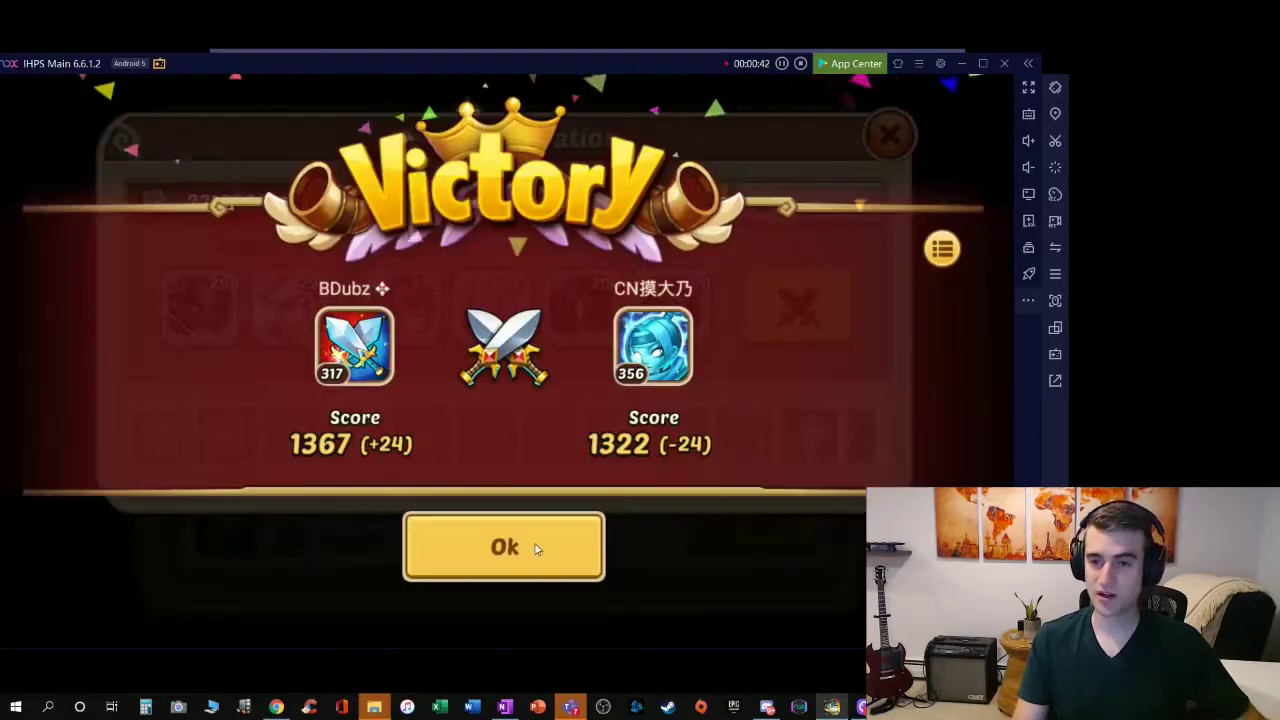
left_click(538, 547)
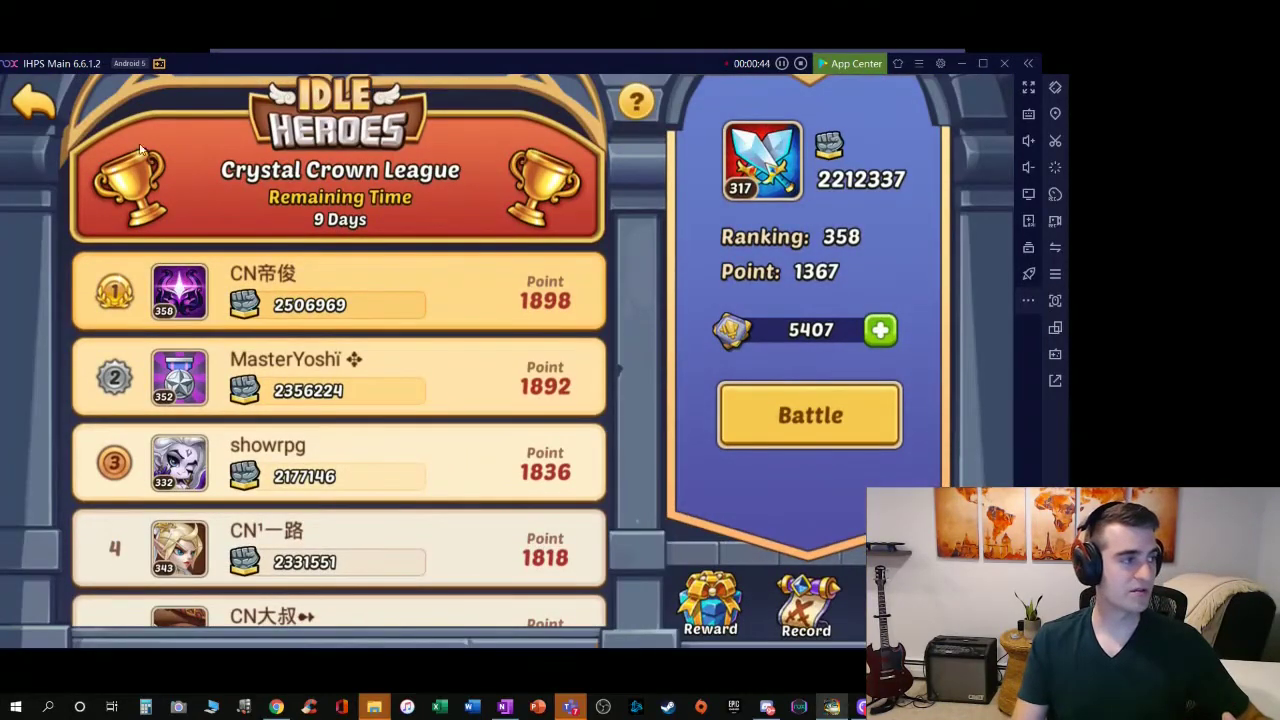
Return to the island, claim and send friend hearts, then stop and save the recording.
left_click(33, 101)
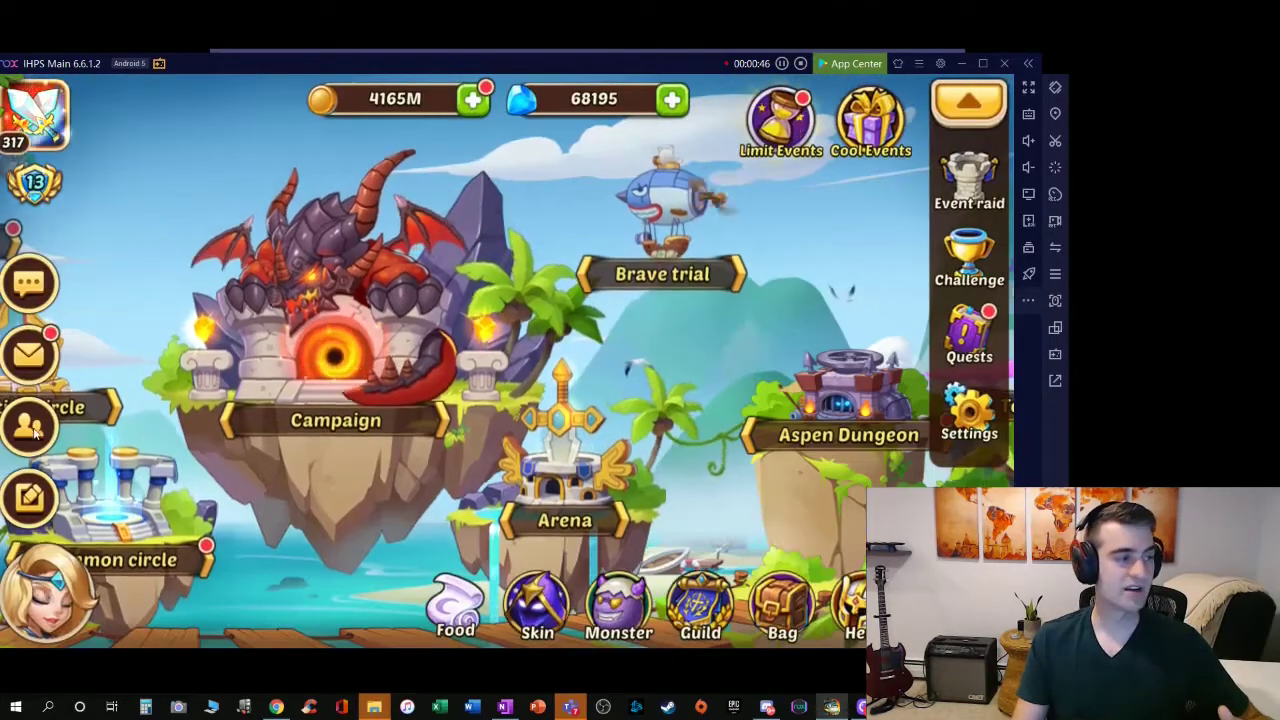
left_click(30, 427)
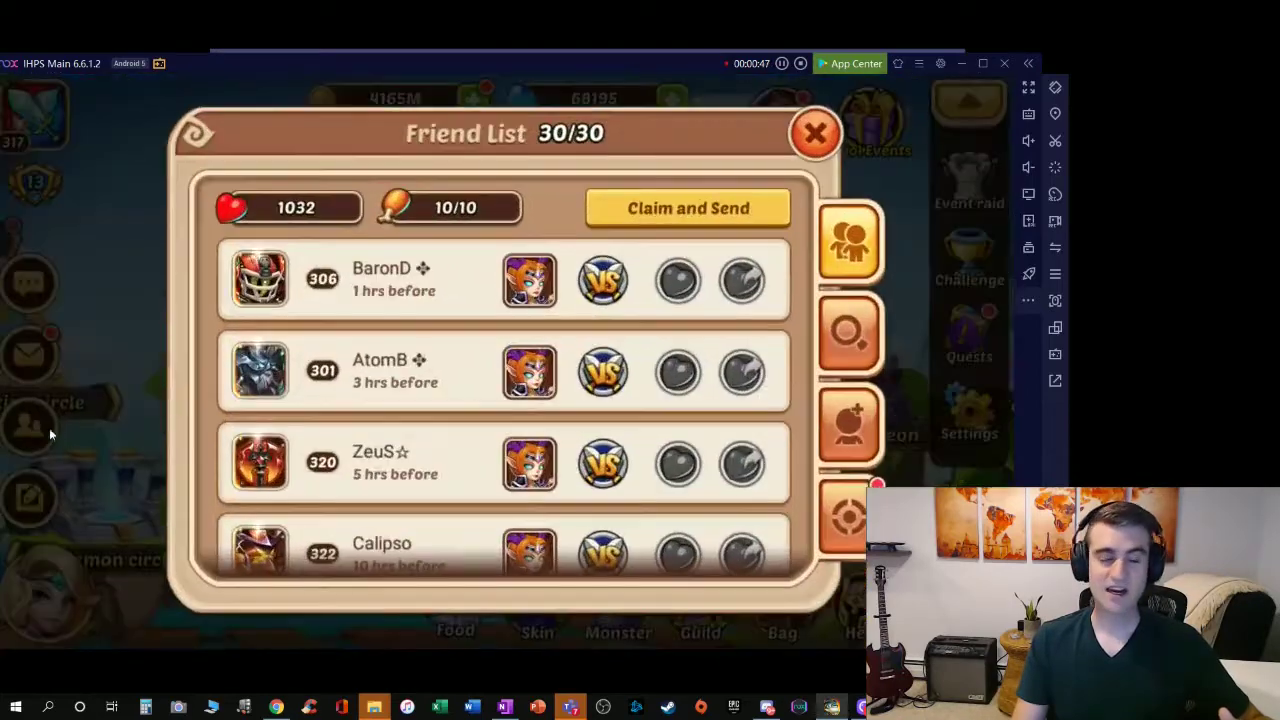
left_click(674, 214)
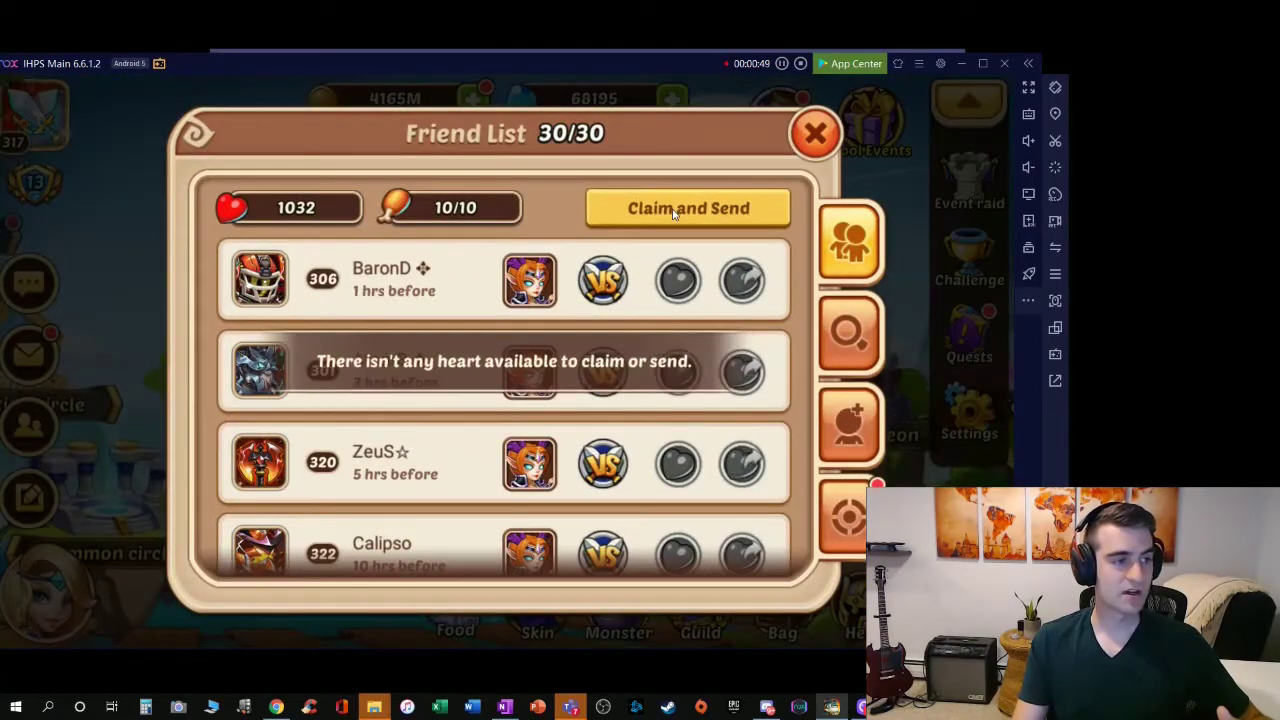
left_click(816, 136)
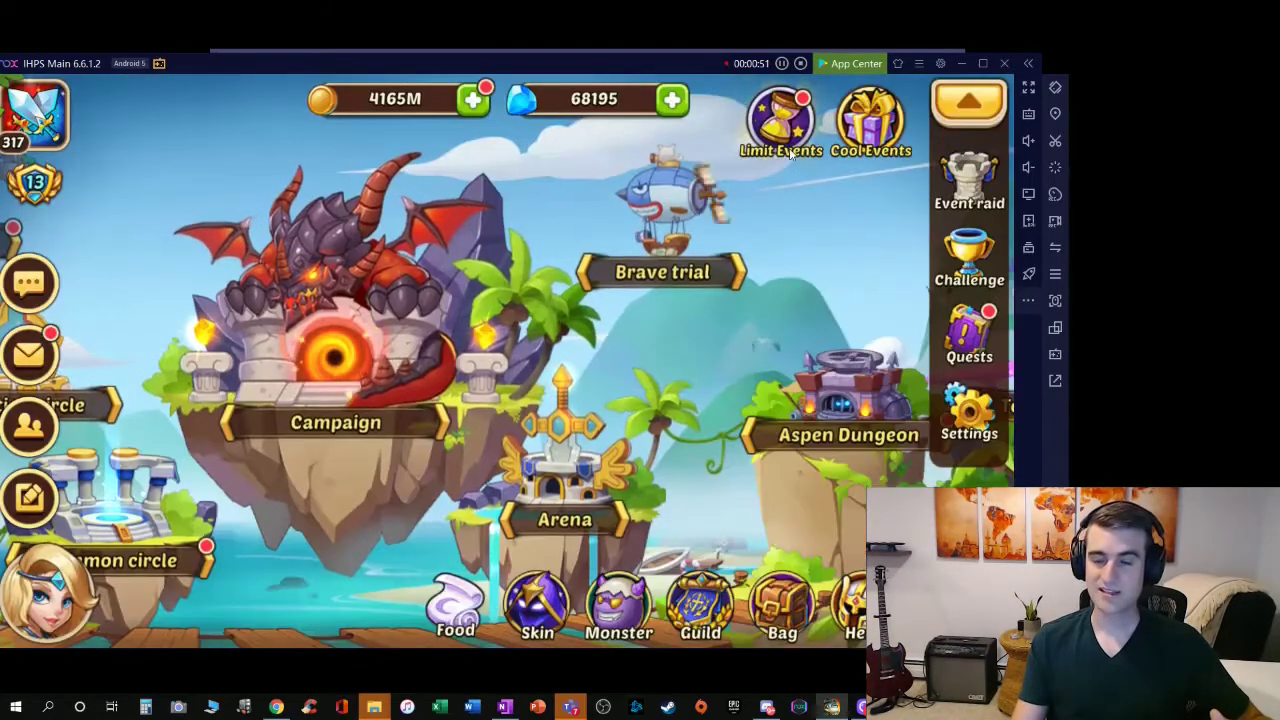
left_click(801, 65)
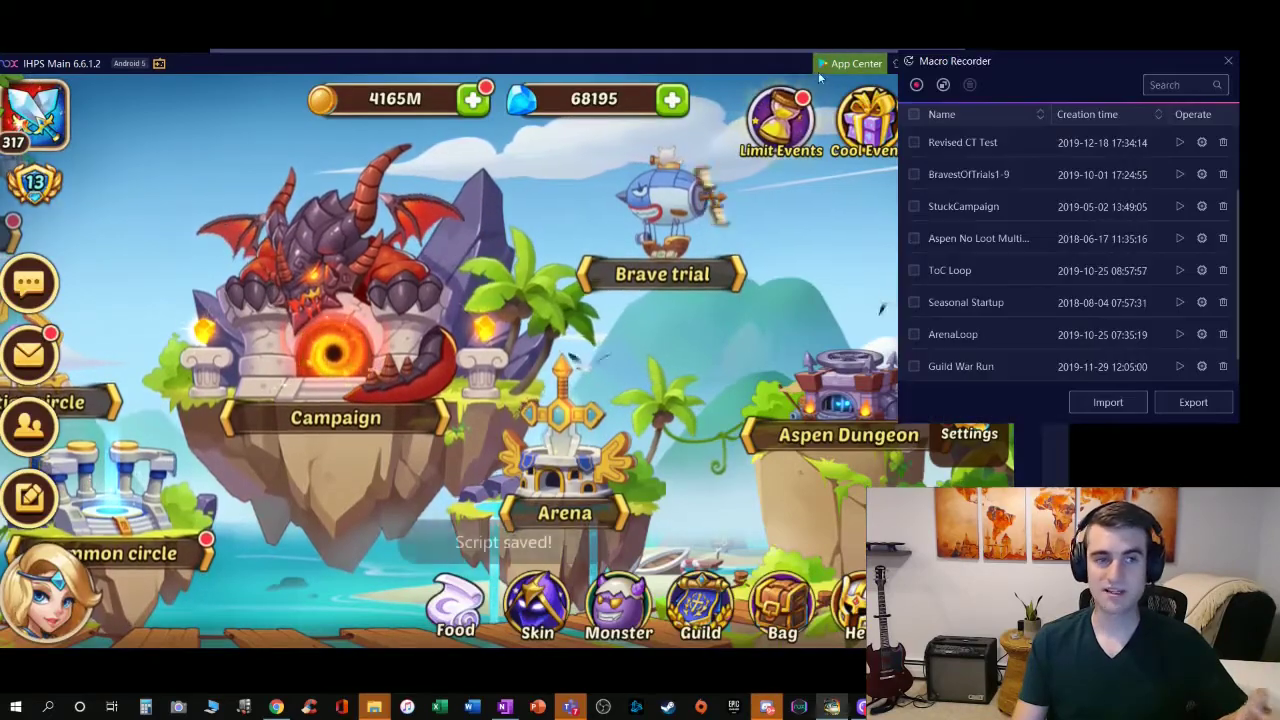
Play Revised CT Test, rename Record2 to Test2, and delete Record1.
left_click(1179, 143)
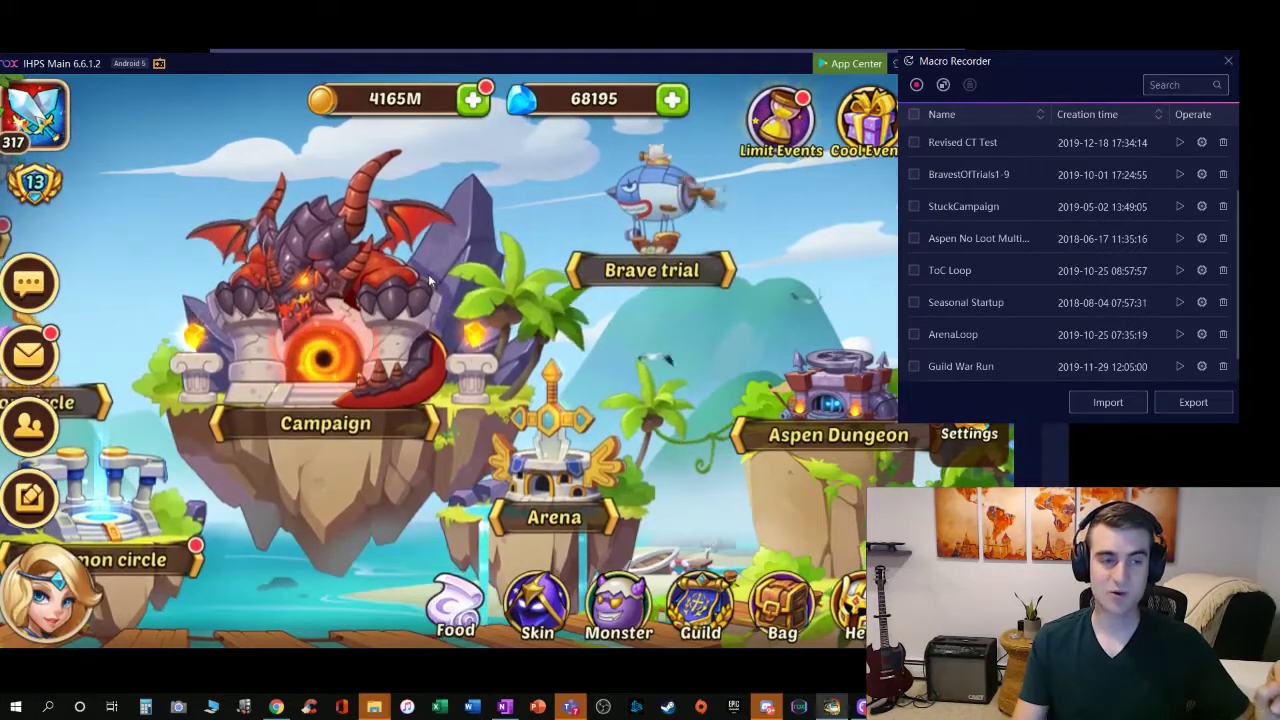
scroll(1079, 209, "up", 2)
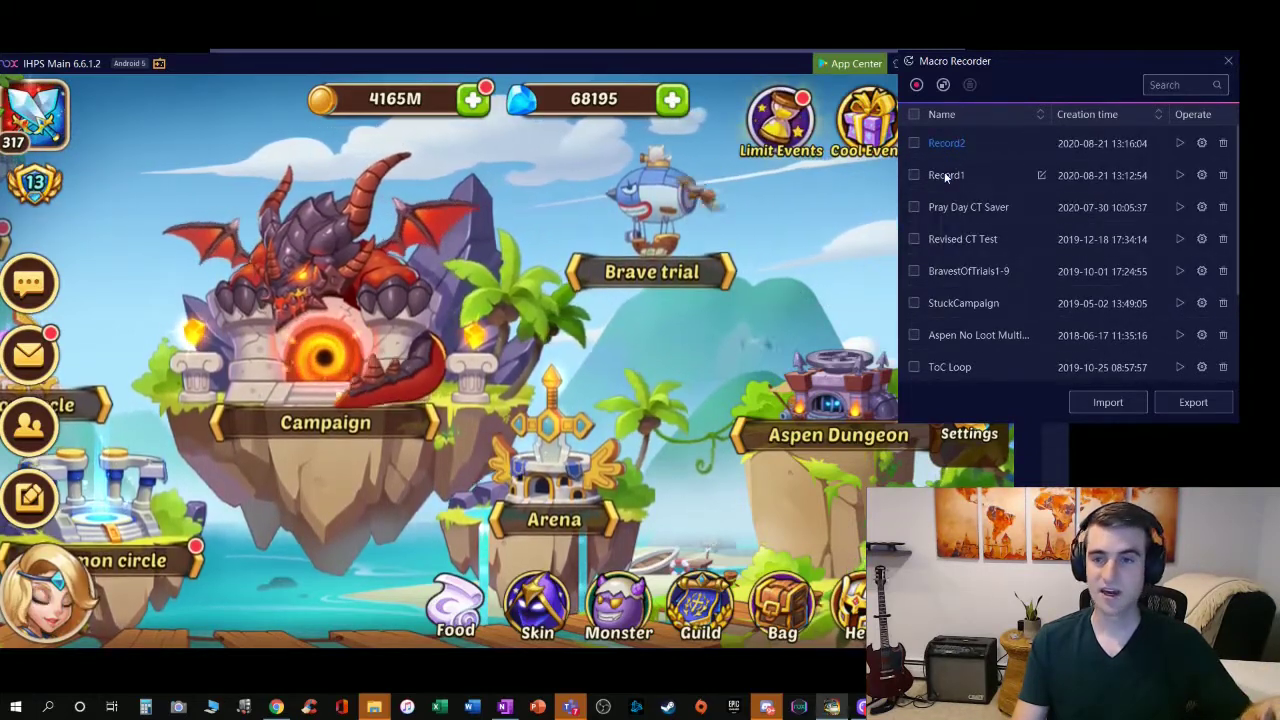
left_click(1041, 143)
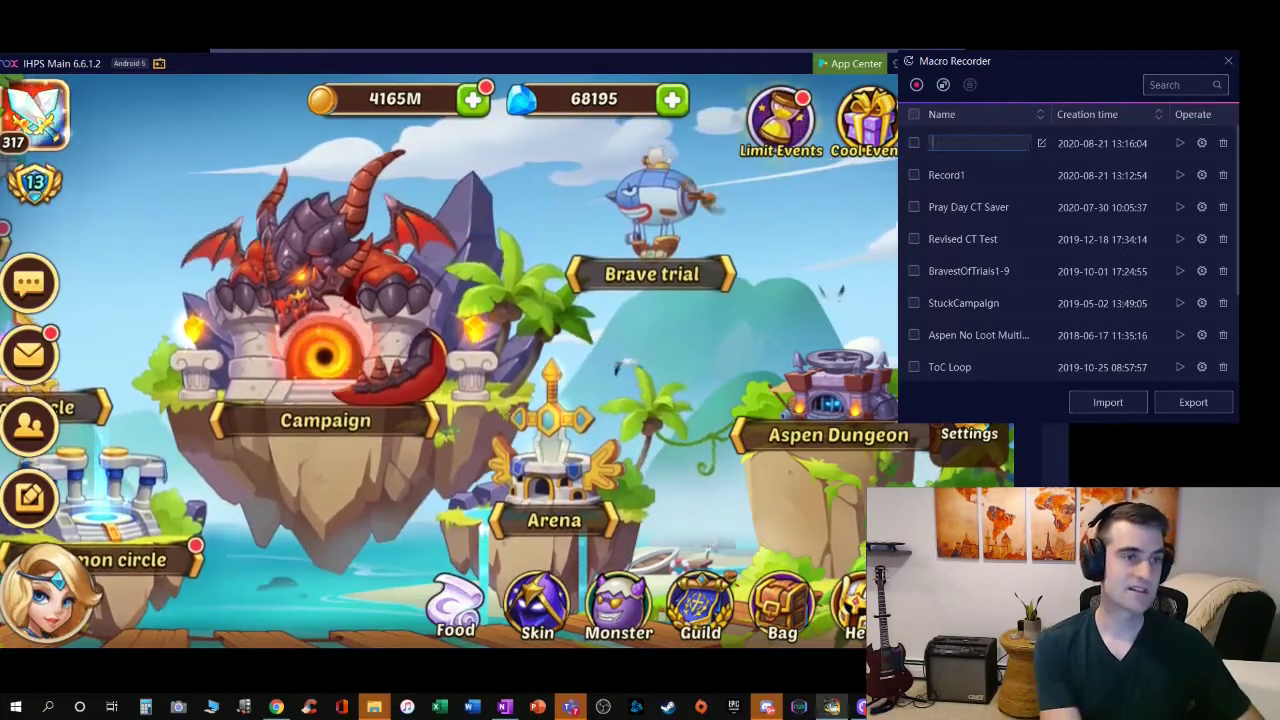
left_click(1223, 176)
left_click(1115, 280)
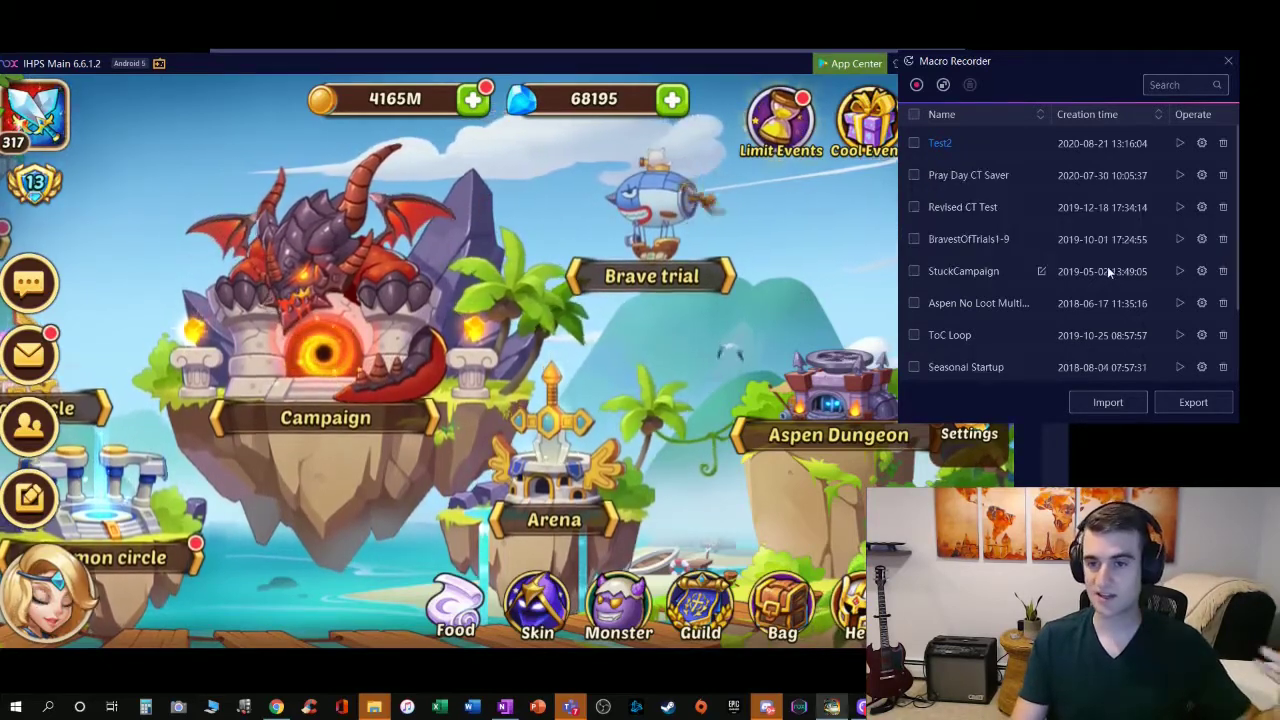
Play the Test2 macro from the top of the Macro Recorder list.
left_click(1179, 143)
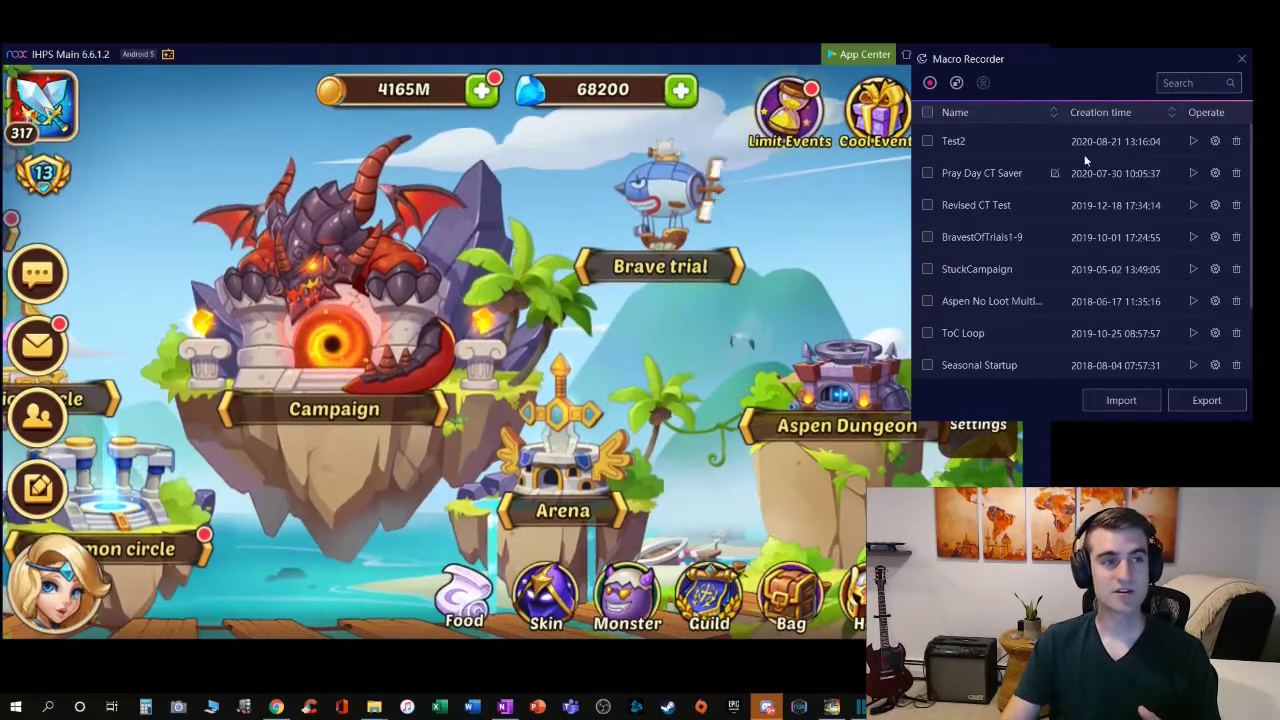
Chain Test2, Pray Day CT Saver, Revised CT Test, BravestOfTrials1-9 and StuckCampaign into a saved combined macro.
left_click(956, 84)
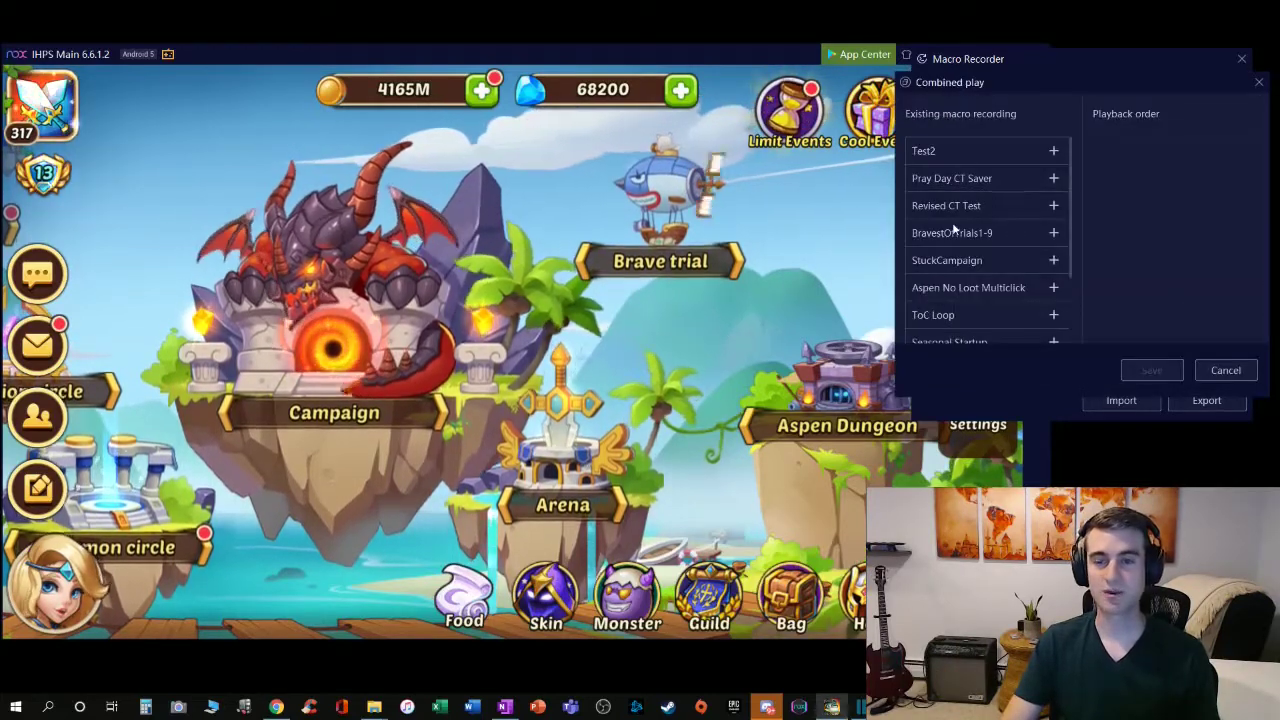
left_click(1257, 83)
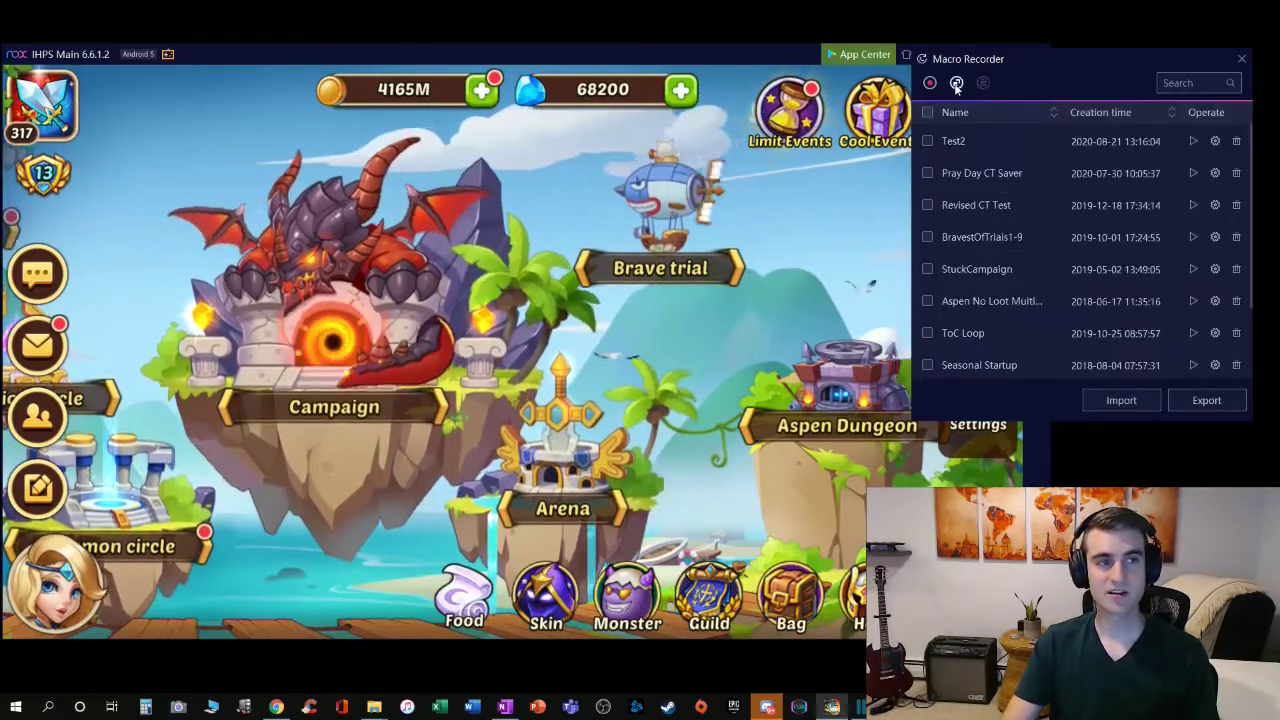
left_click(956, 84)
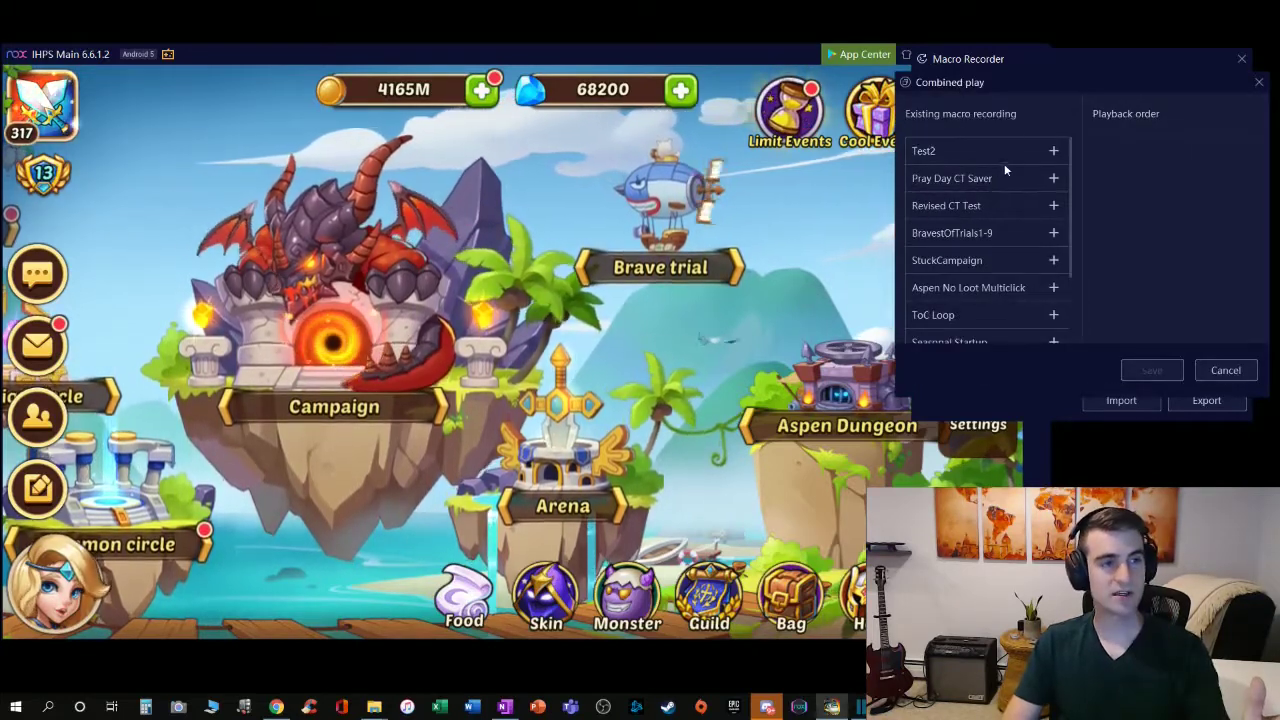
left_click(1053, 150)
left_click(1053, 178)
left_click(1053, 205)
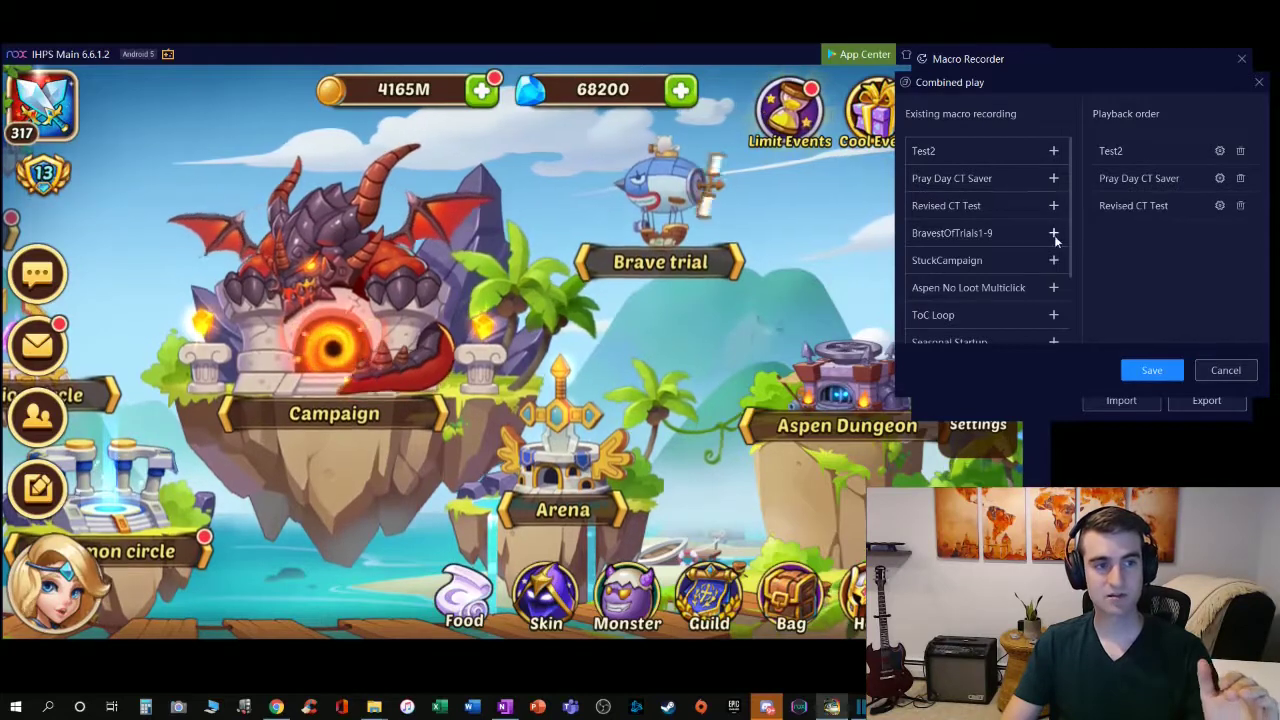
left_click(1053, 232)
left_click(1053, 260)
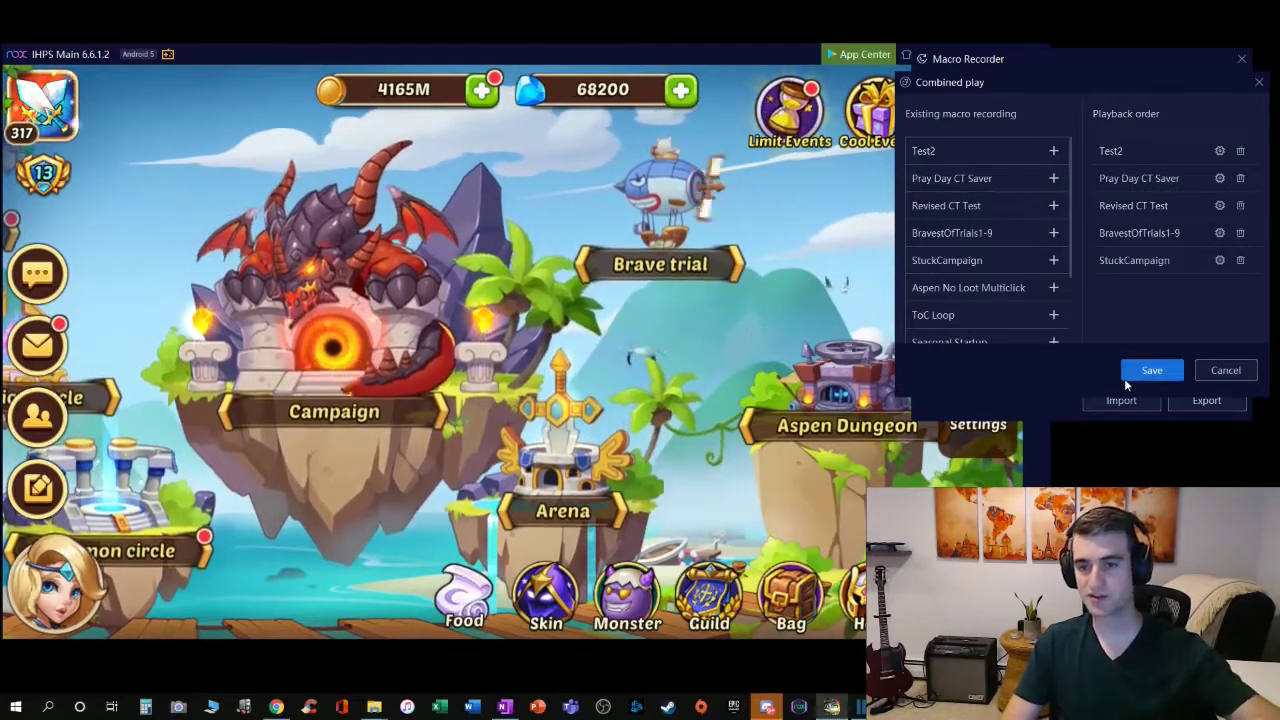
left_click(1150, 372)
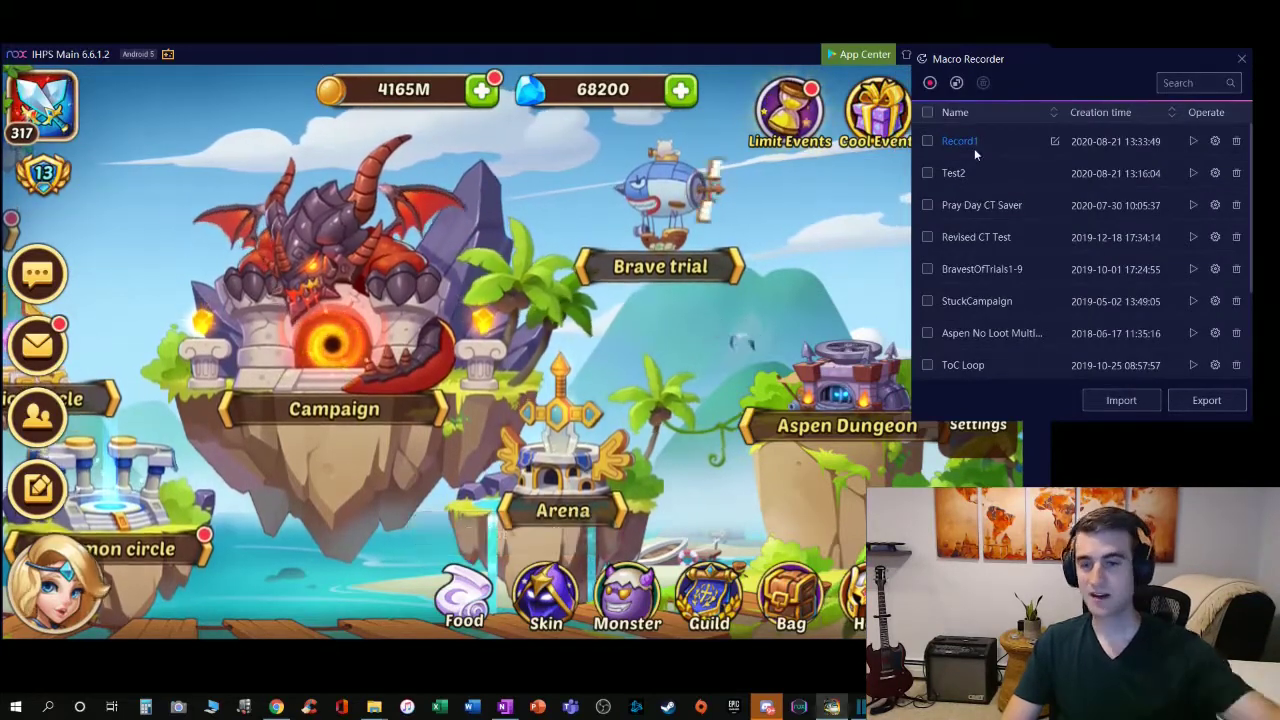
Change the combined macro's name from Record1 to C-IHPS-1.
left_click(1055, 142)
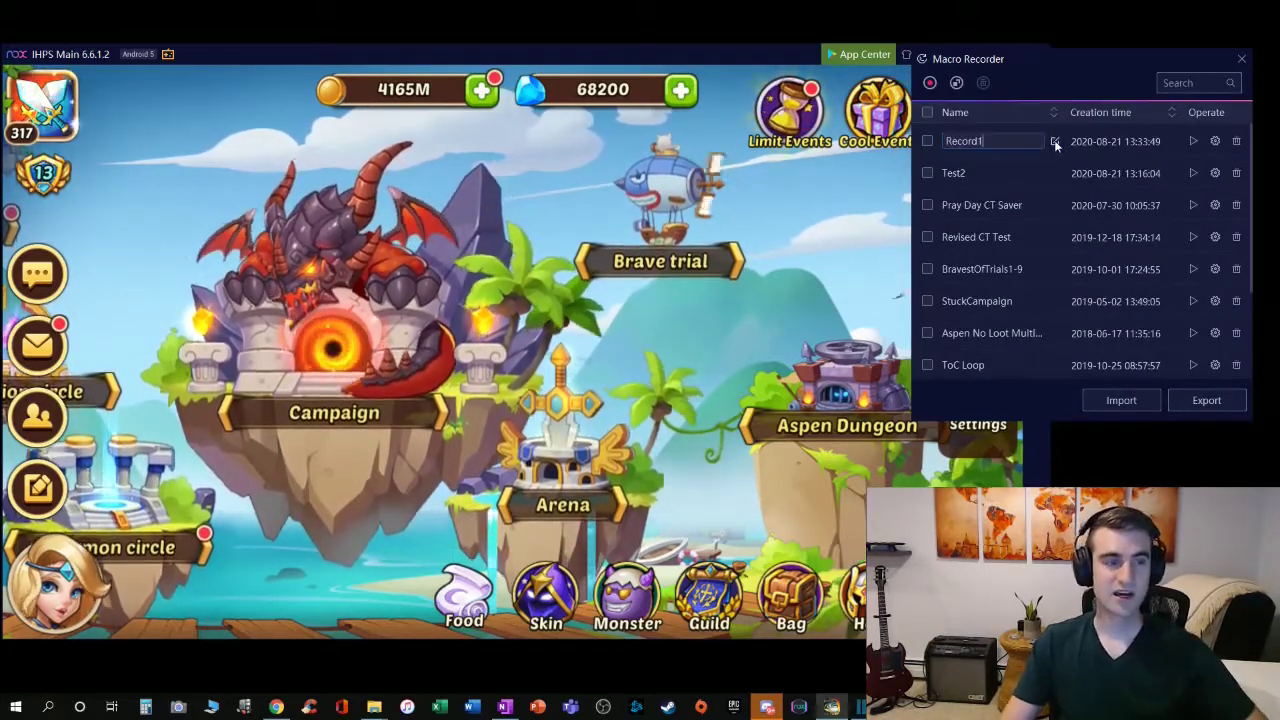
key("BackSpace")
key("BackSpace")
key("BackSpace")
key("BackSpace")
key("BackSpace")
key("BackSpace")
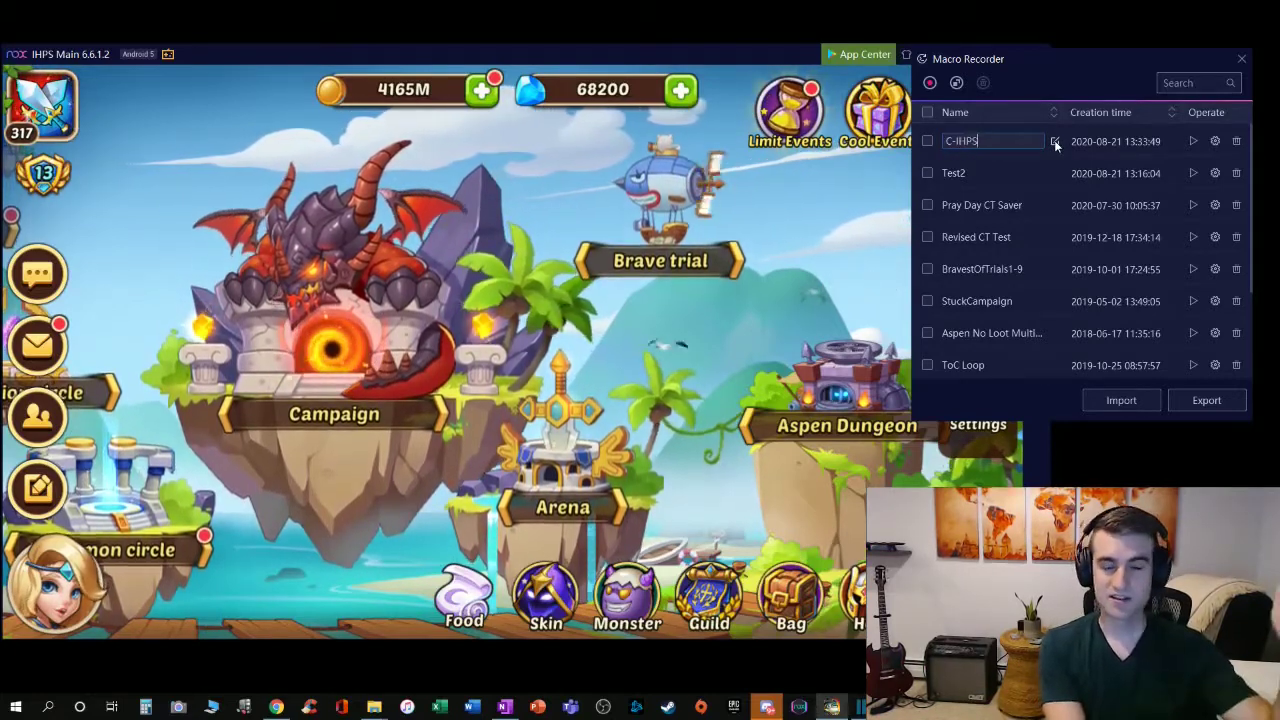
type("-1")
key("Return")
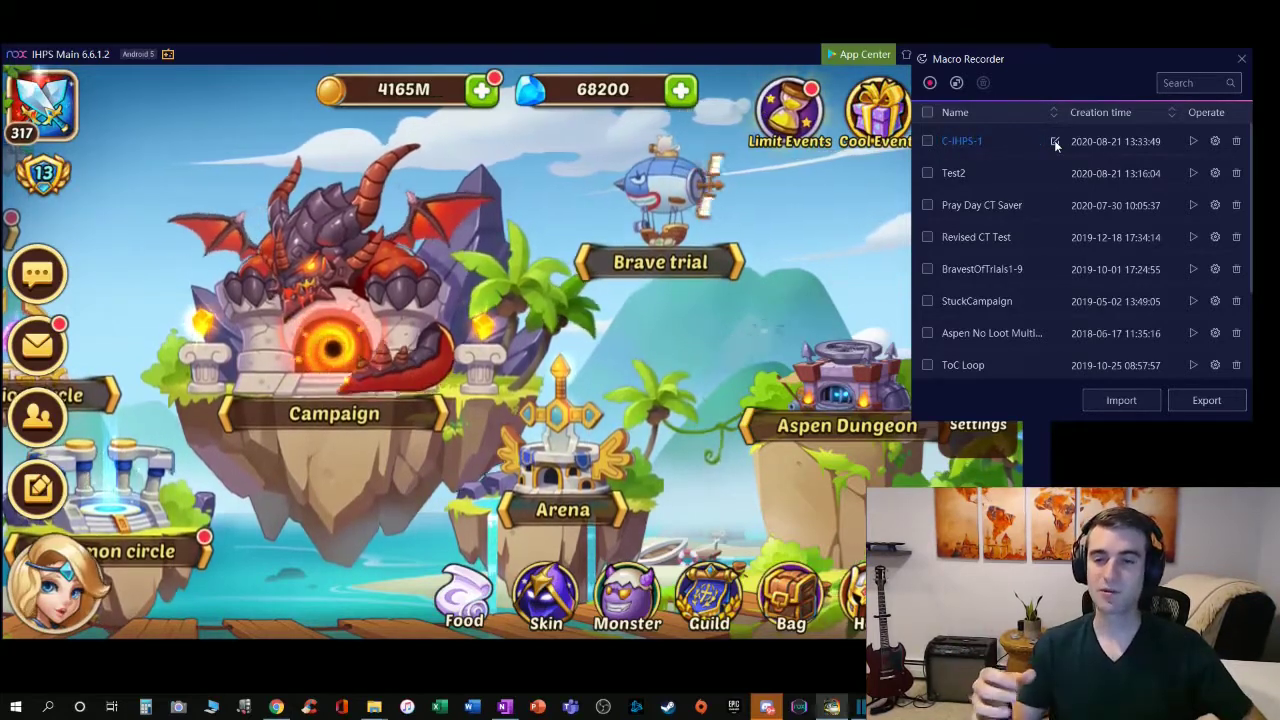